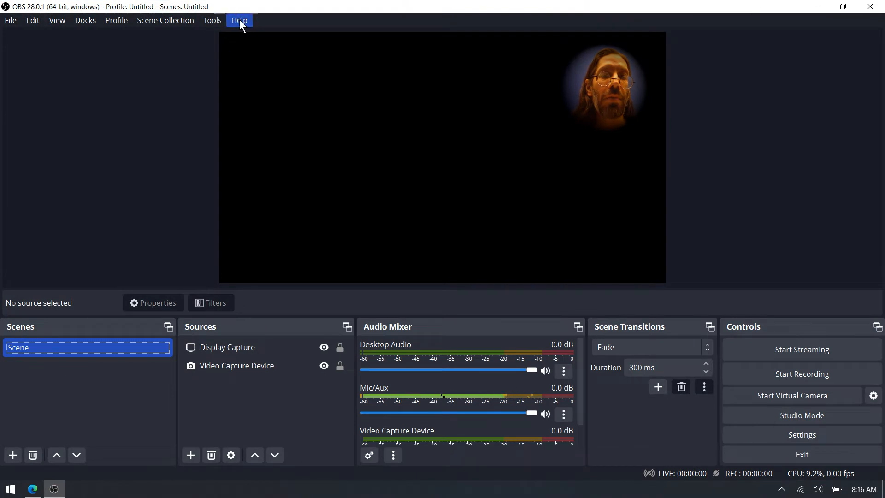
- Check the installed OBS Studio version in the About dialog, then close it
{"action": "left_click", "coordinate": [244, 19]}
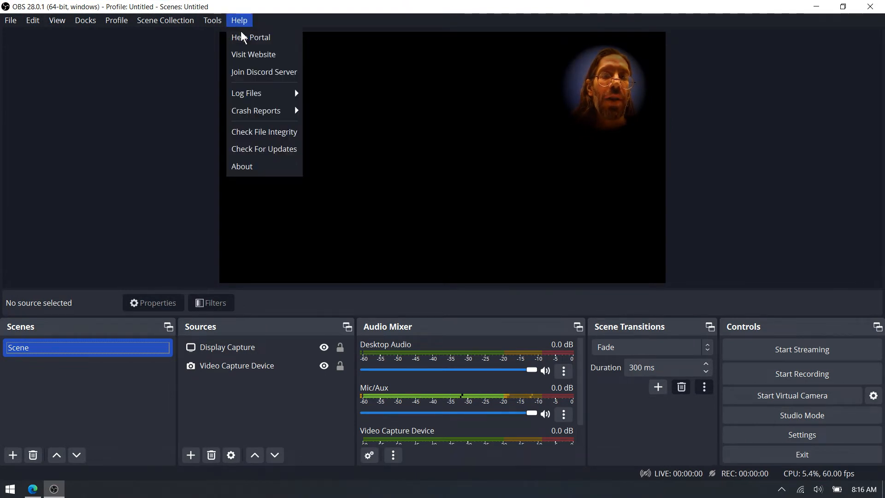
{"action": "left_click", "coordinate": [255, 167]}
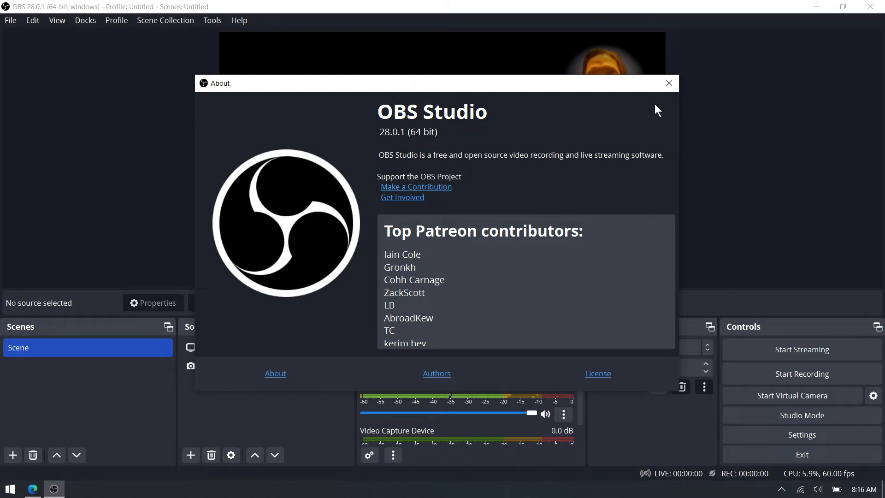
{"action": "left_click", "coordinate": [669, 83]}
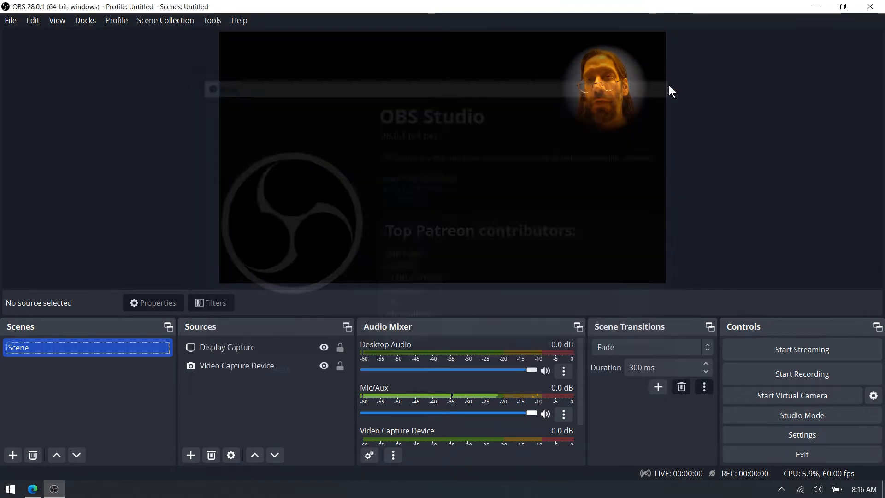
- Try to start a recording and dismiss the failure dialog
{"action": "left_click", "coordinate": [790, 374]}
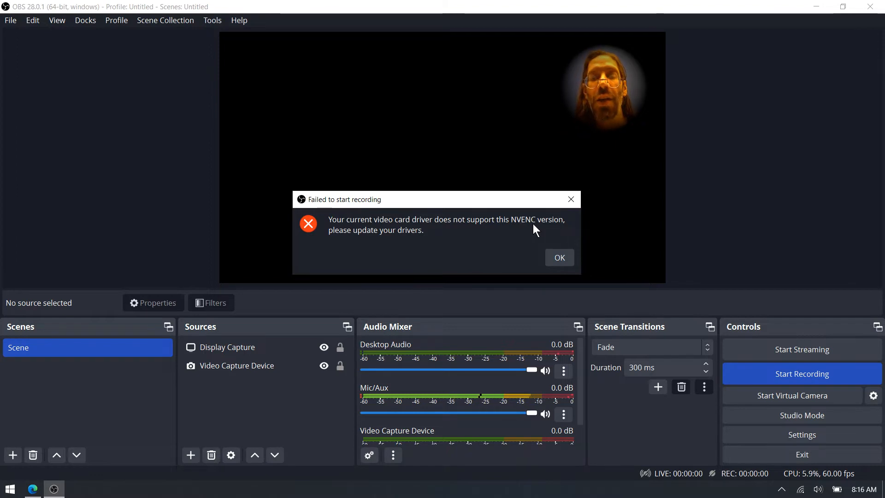
{"action": "left_click", "coordinate": [571, 259]}
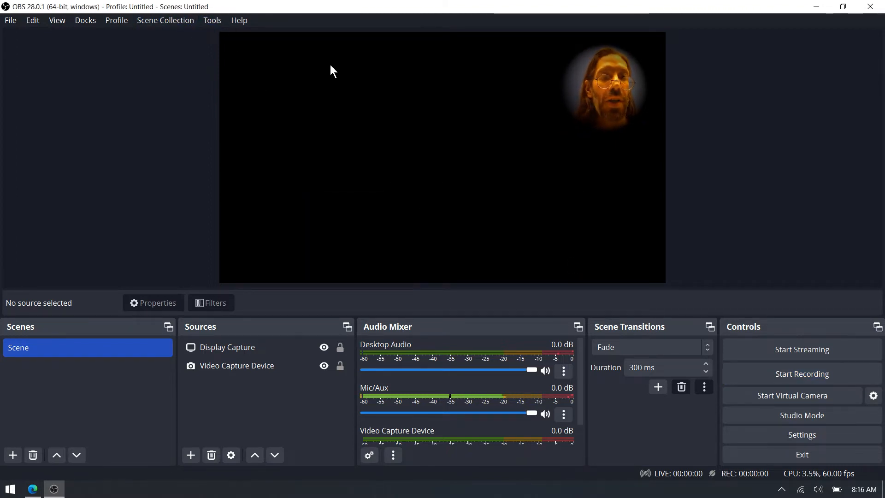
- Inspect the Video and Output settings, keep Hardware (NVENC, H.264) as the streaming encoder, and confirm the settings
{"action": "left_click", "coordinate": [792, 436]}
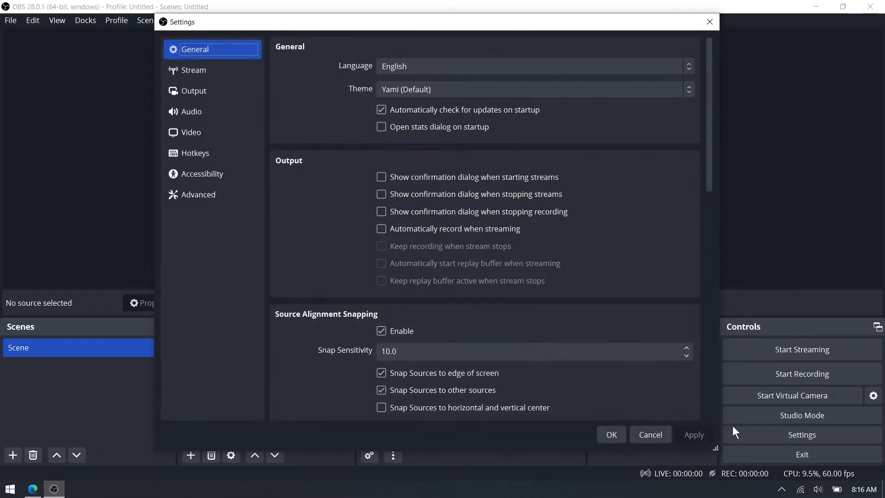
{"action": "left_click", "coordinate": [203, 137]}
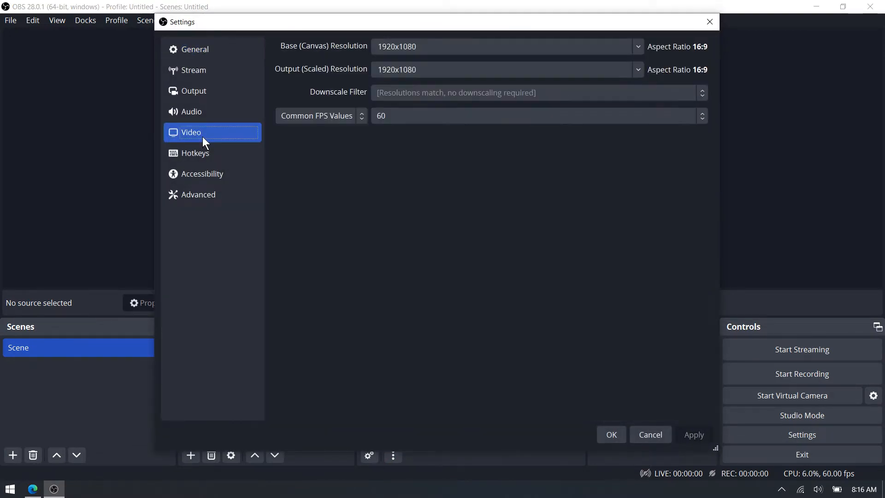
{"action": "left_click", "coordinate": [204, 90]}
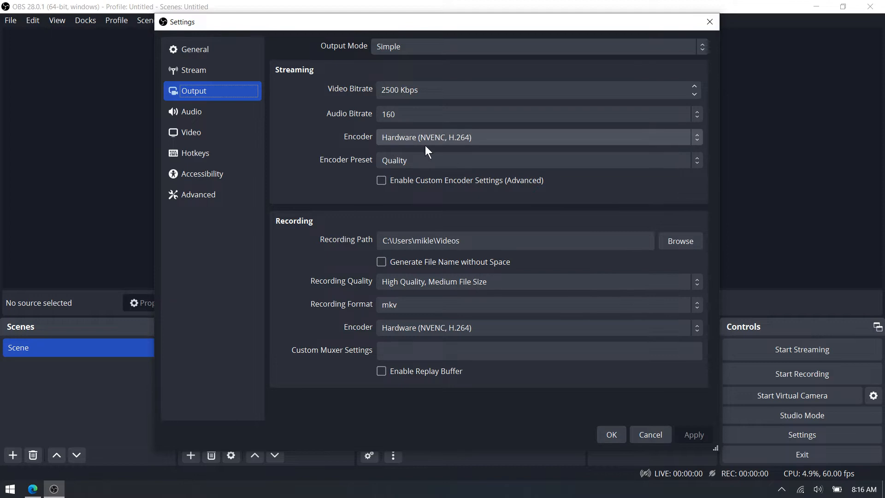
{"action": "left_click", "coordinate": [451, 143]}
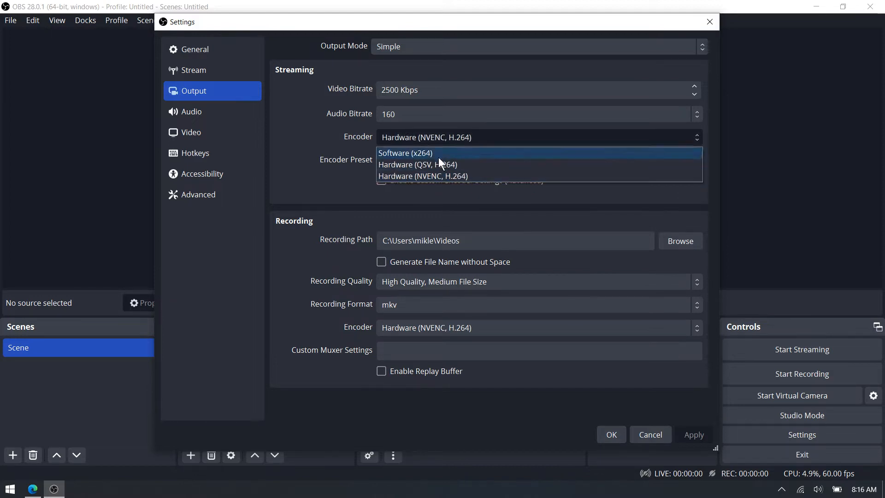
{"action": "left_click", "coordinate": [433, 176]}
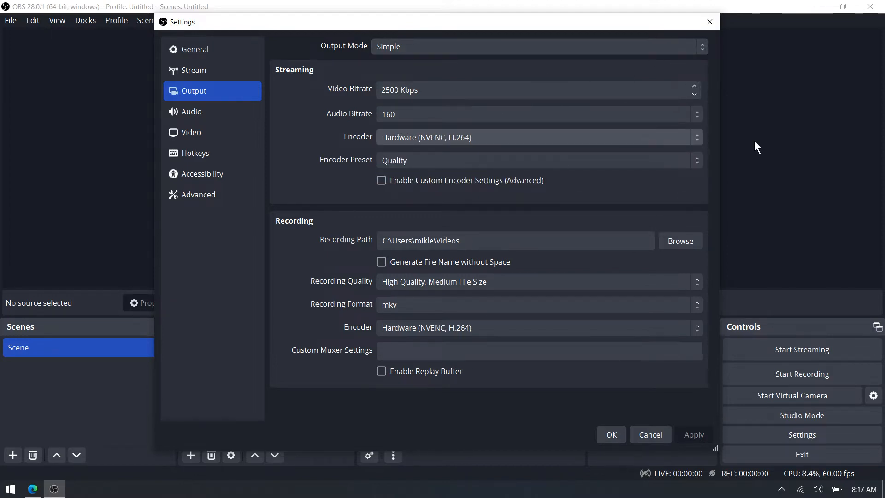
{"action": "left_click", "coordinate": [613, 435]}
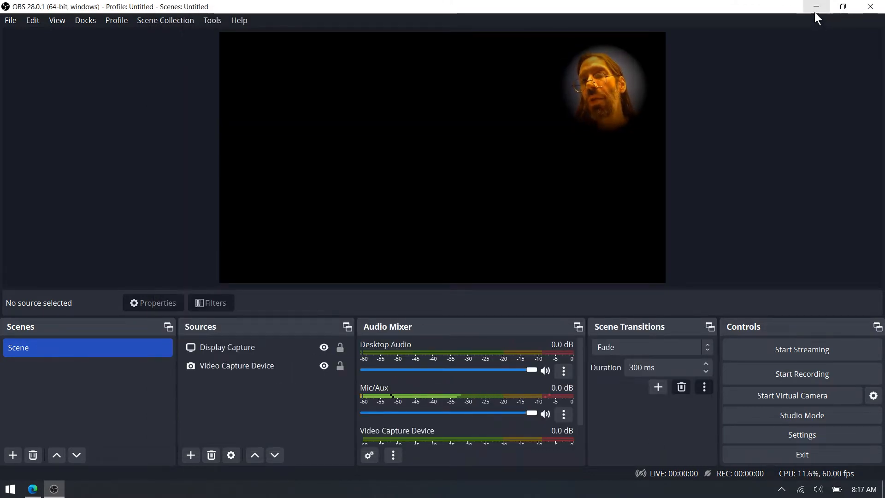
- Close OBS and bring up the web browser
{"action": "left_click", "coordinate": [867, 6]}
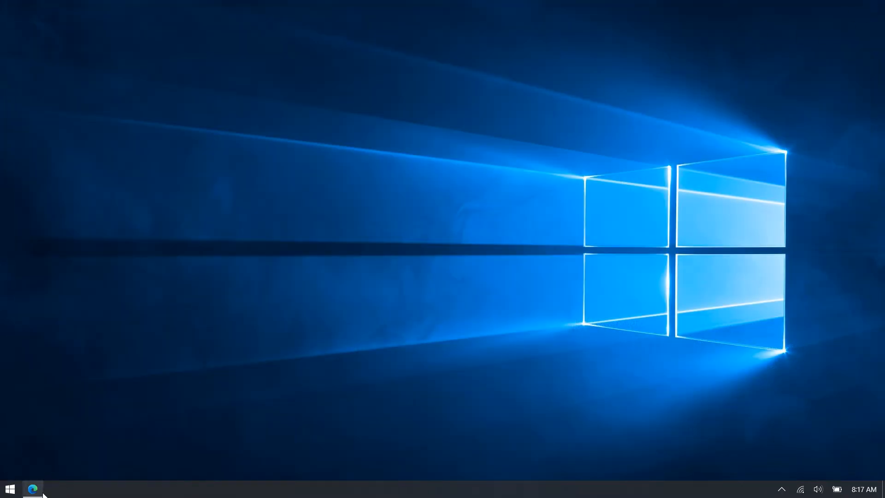
{"action": "left_click", "coordinate": [32, 489]}
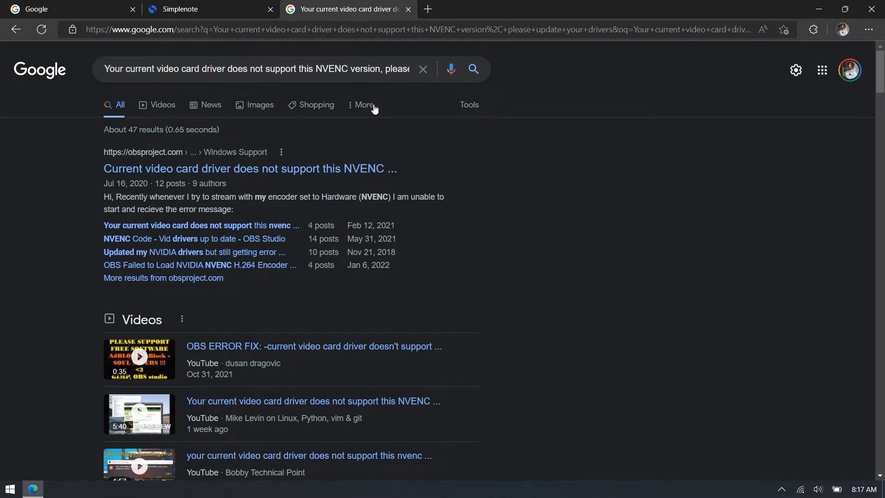
- Open the YouTube video about the NVENC driver error from the search results and skip ahead in it
{"action": "scroll", "coordinate": [378, 423], "scroll_direction": "down", "scroll_amount": 2}
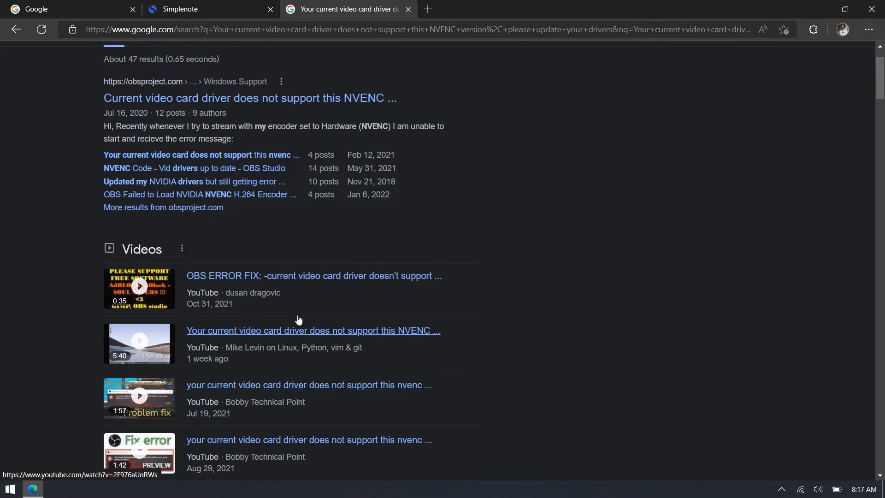
{"action": "left_click", "coordinate": [268, 340]}
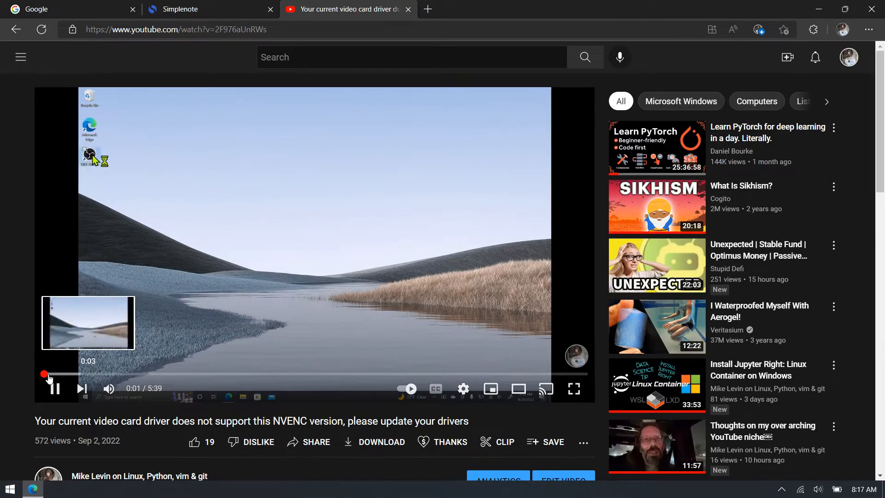
{"action": "left_click_drag", "start_coordinate": [49, 374], "coordinate": [316, 383]}
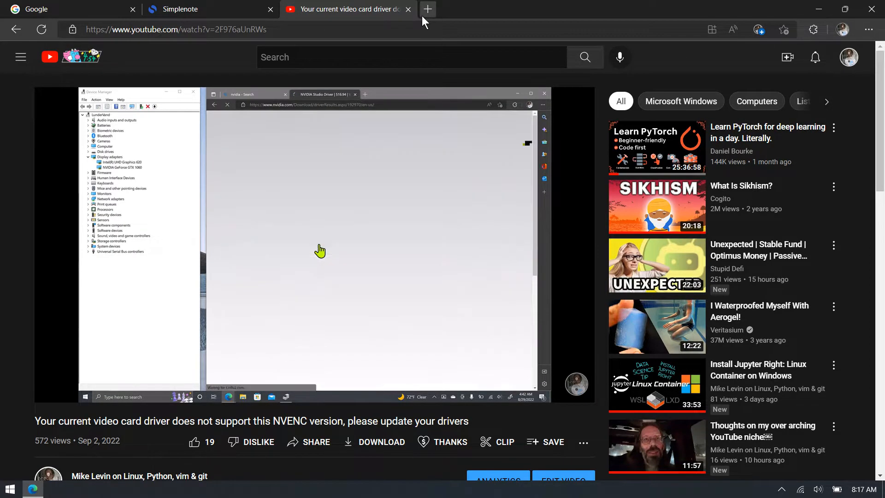
- Search the web for nvidea in a new tab
{"action": "left_click", "coordinate": [428, 9]}
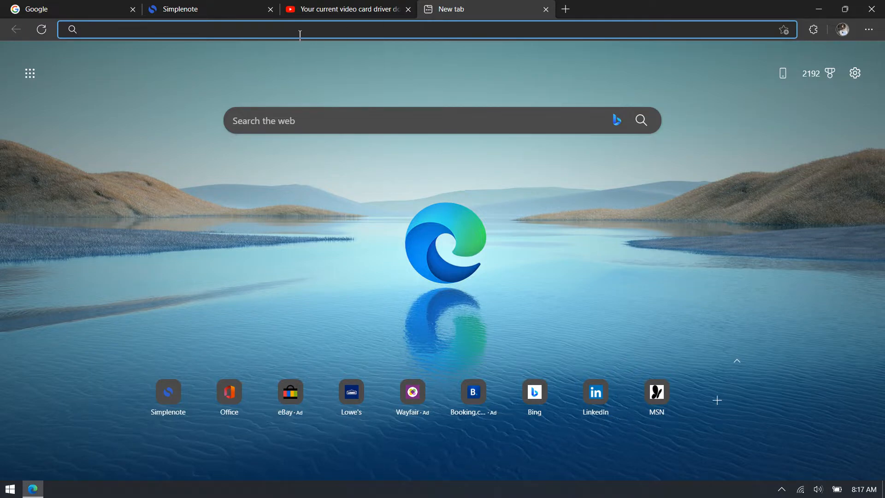
{"action": "type", "text": "nvide"}
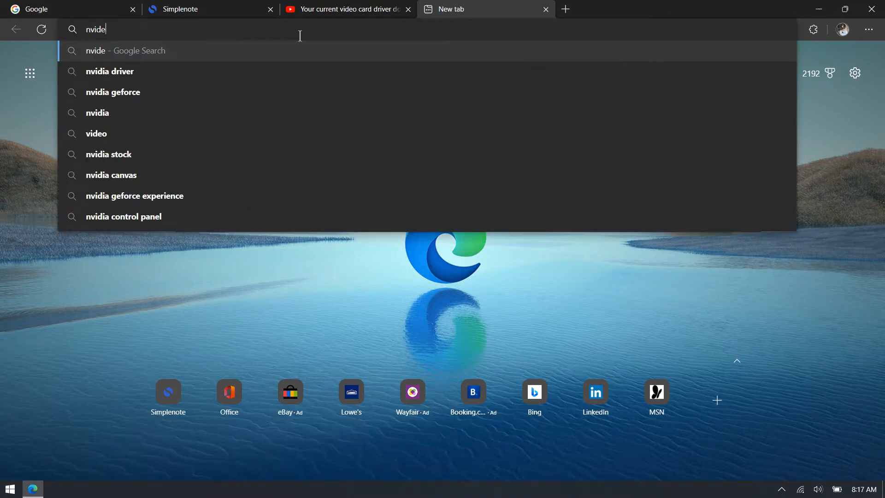
{"action": "type", "text": "a"}
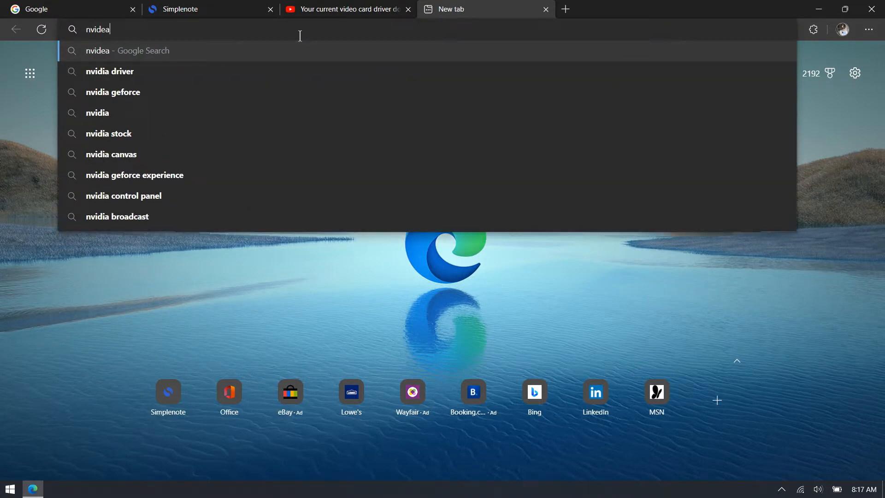
{"action": "key", "text": "Return"}
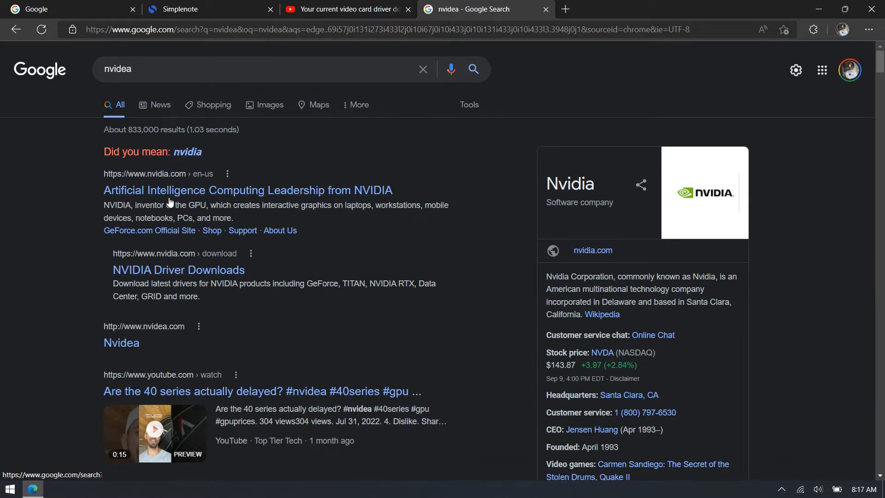
- Open the NVIDIA Driver Downloads result and zoom the page in to about 175%
{"action": "left_click", "coordinate": [162, 272]}
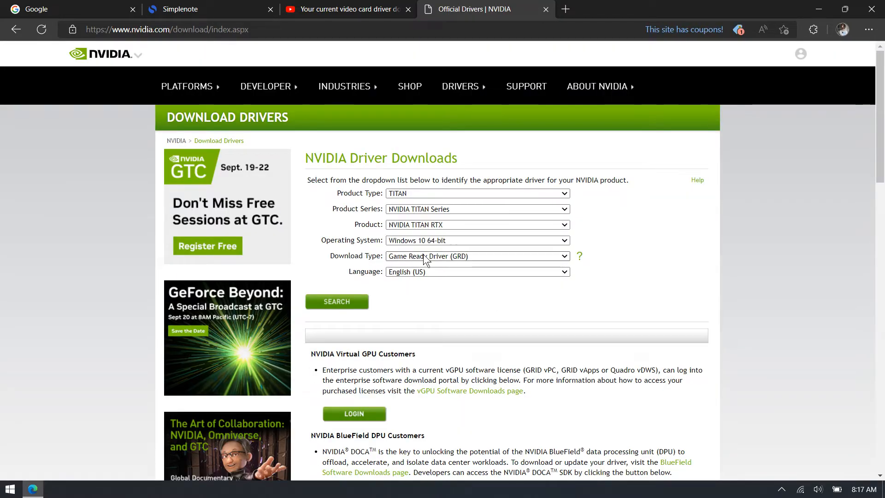
{"action": "key", "text": "ctrl+plus"}
{"action": "key", "text": "ctrl+plus"}
{"action": "key", "text": "ctrl+plus"}
{"action": "key", "text": "ctrl+plus"}
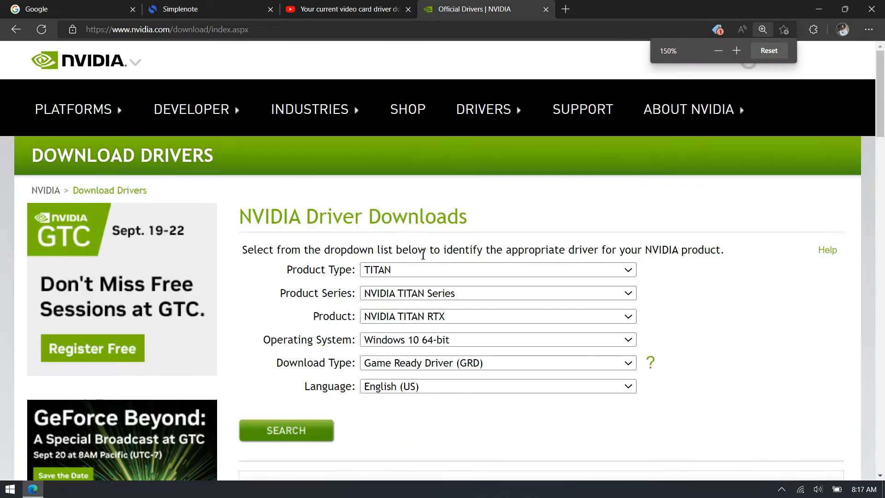
{"action": "scroll", "coordinate": [422, 254], "scroll_direction": "down", "scroll_amount": 3}
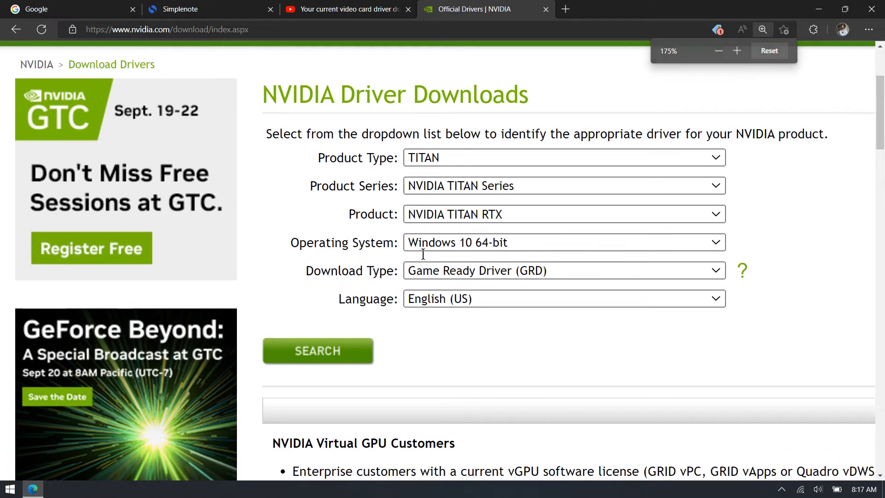
{"action": "key", "text": "ctrl+plus"}
- Snap the NVIDIA page and the YouTube video windows side by side, then minimize the YouTube window
{"action": "left_click_drag", "start_coordinate": [493, 26], "coordinate": [883, 152]}
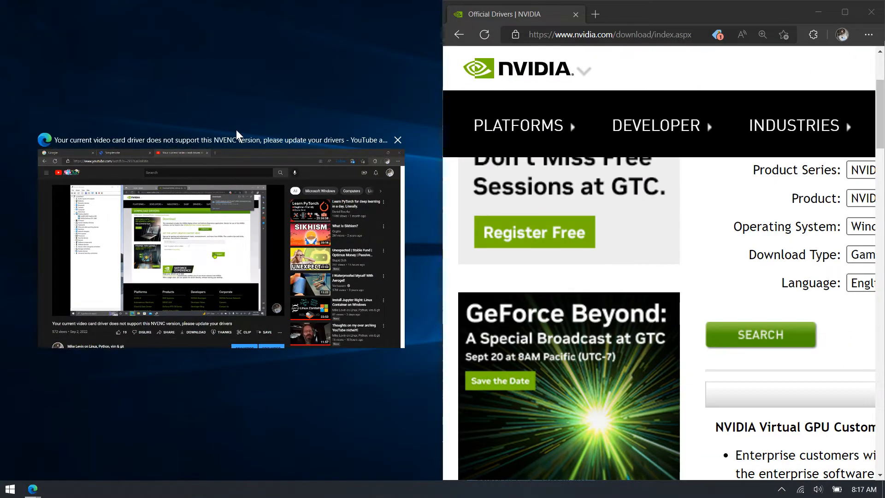
{"action": "left_click", "coordinate": [273, 166]}
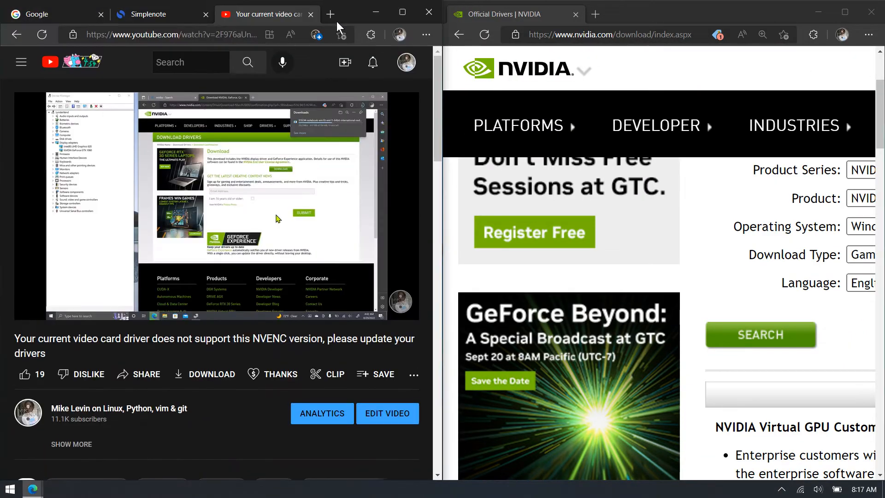
{"action": "left_click", "coordinate": [372, 13]}
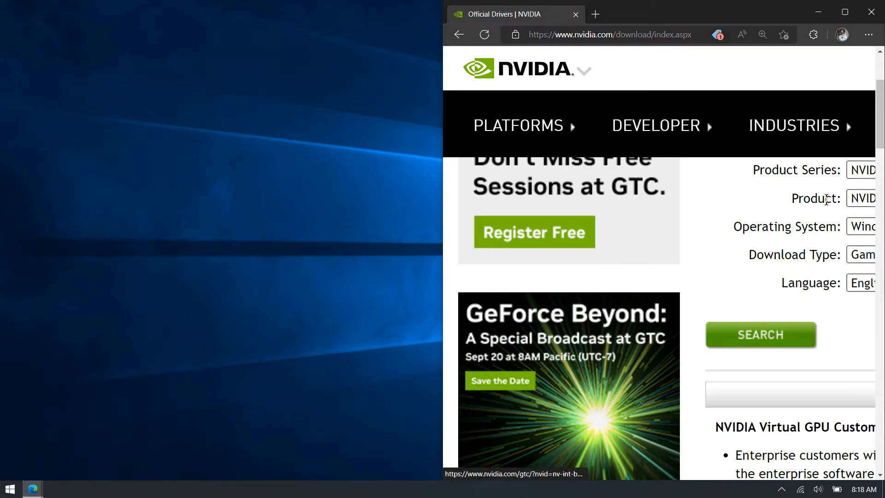
- Unsnap the NVIDIA driver window and zoom its page out one level
{"action": "left_click_drag", "start_coordinate": [710, 6], "coordinate": [692, 13]}
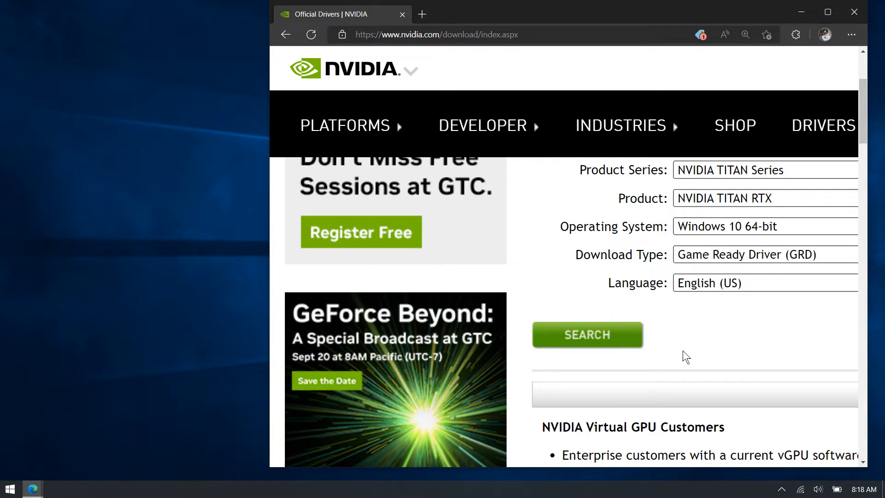
{"action": "key", "text": "ctrl+minus"}
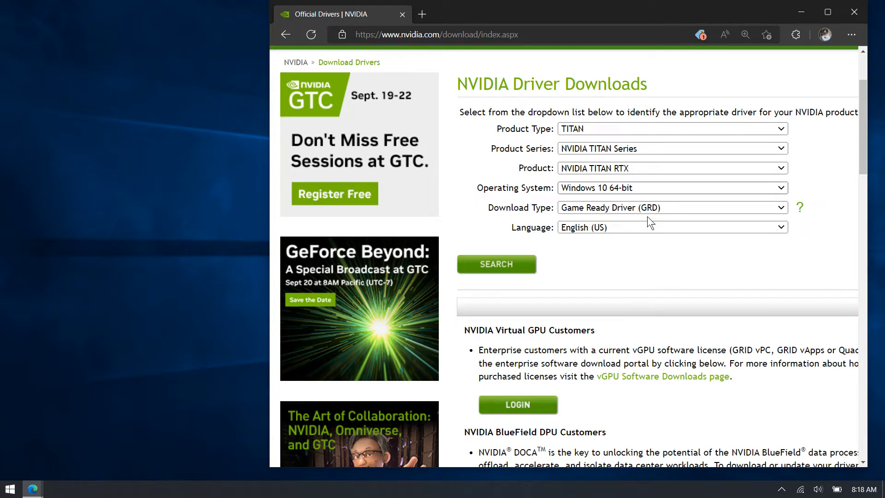
- Search the Start menu for device and open Device Manager
{"action": "left_click", "coordinate": [10, 488]}
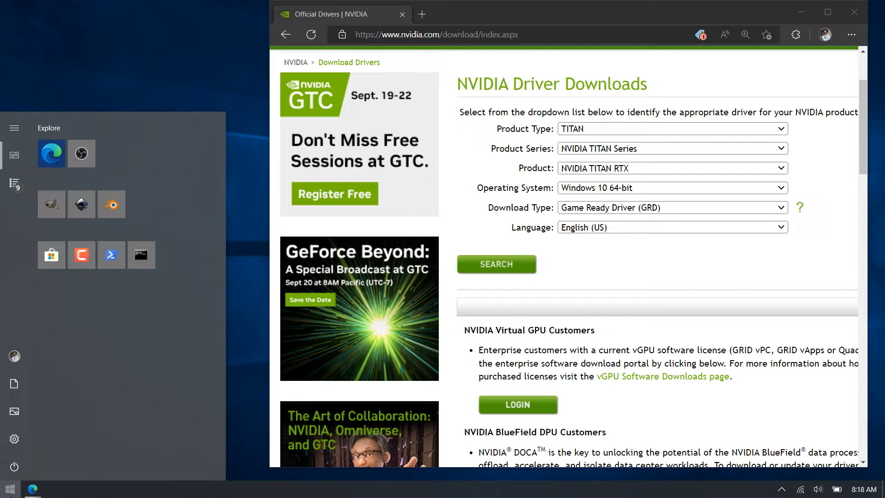
{"action": "type", "text": "device"}
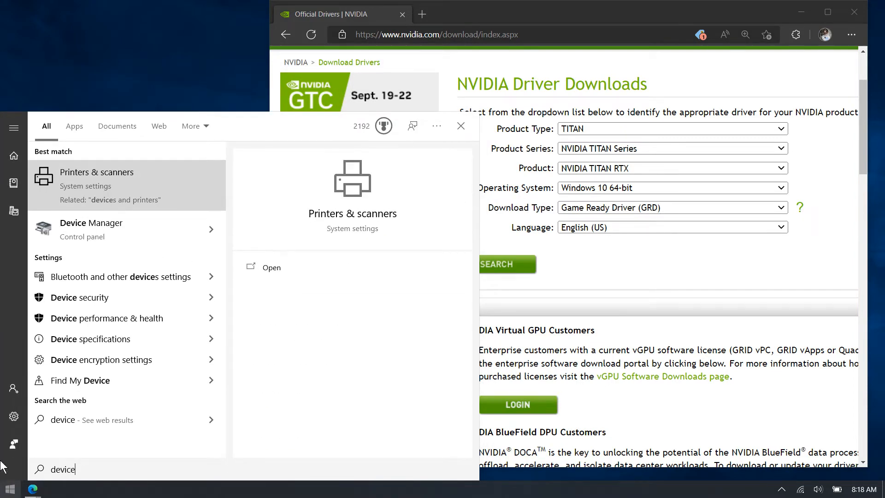
{"action": "left_click", "coordinate": [113, 227]}
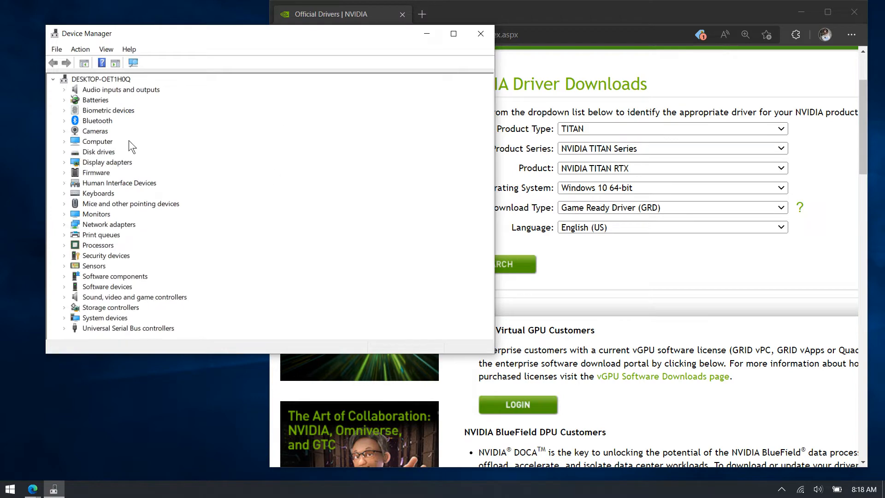
- Tile Device Manager on the left and the NVIDIA driver page on the right, widening the browser
{"action": "left_click_drag", "start_coordinate": [285, 36], "coordinate": [0, 205]}
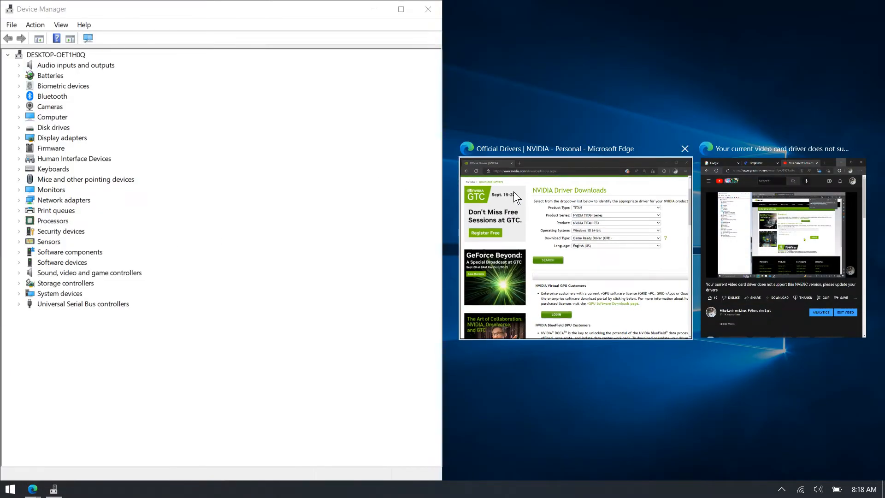
{"action": "left_click", "coordinate": [514, 192]}
{"action": "left_click_drag", "start_coordinate": [441, 168], "coordinate": [229, 209]}
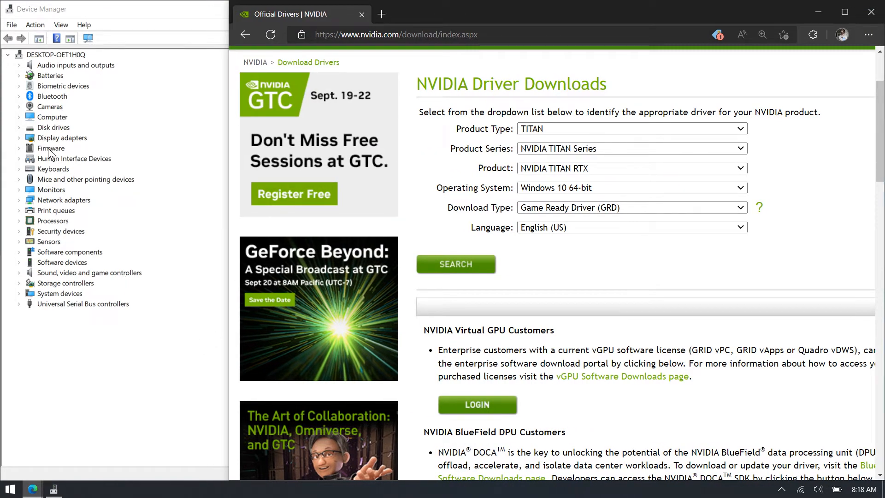
- Expand Display adapters in Device Manager and select the NVIDIA GeForce GTX 1060
{"action": "left_click", "coordinate": [21, 138]}
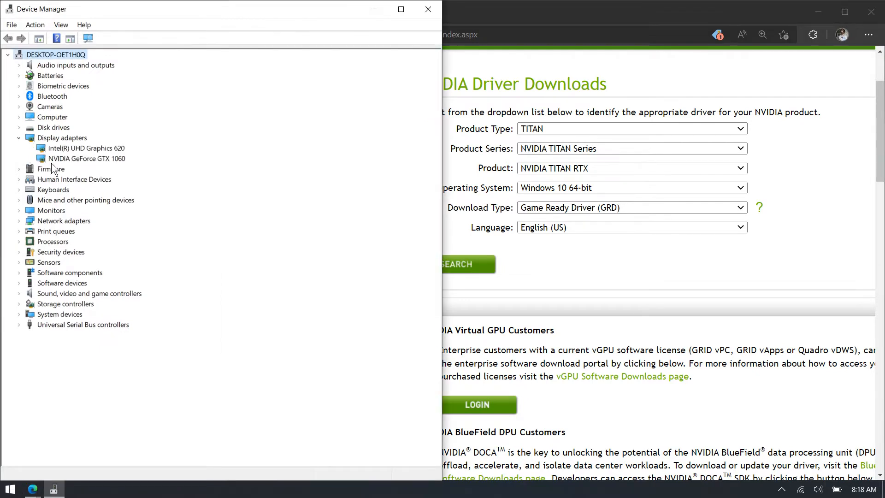
{"action": "left_click", "coordinate": [75, 159]}
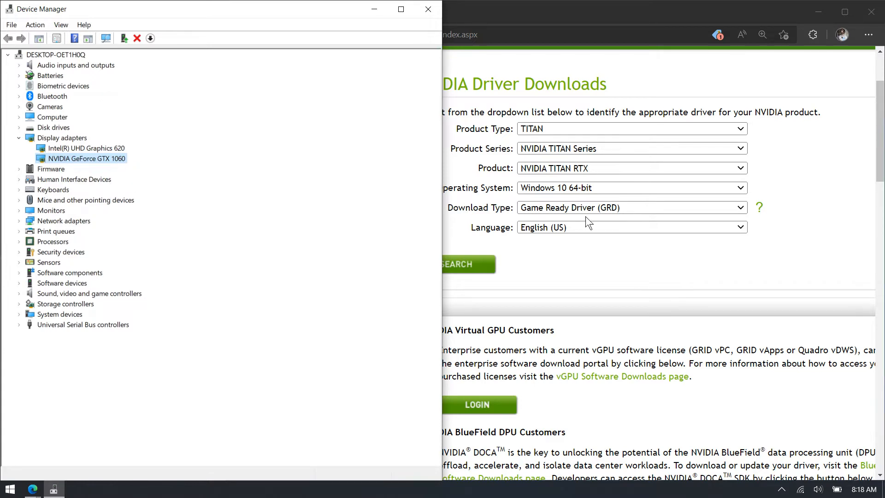
- Set the driver search to product type GeForce, series GeForce 10 Series (Notebooks) and product GeForce GTX 1060
{"action": "left_click", "coordinate": [584, 129]}
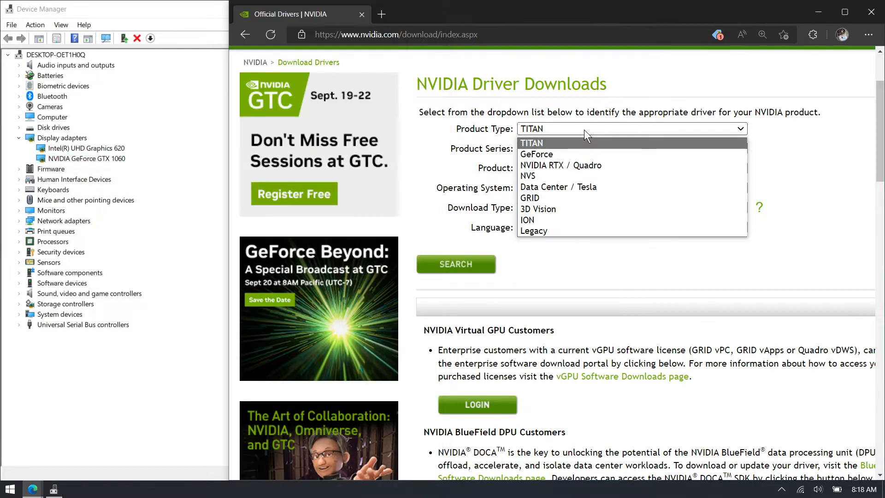
{"action": "left_click", "coordinate": [571, 156]}
{"action": "left_click", "coordinate": [563, 150]}
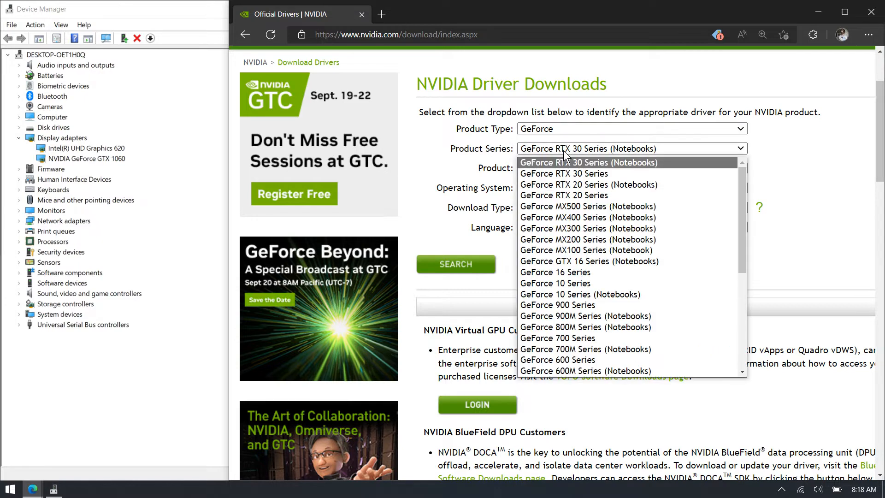
{"action": "left_click", "coordinate": [590, 294]}
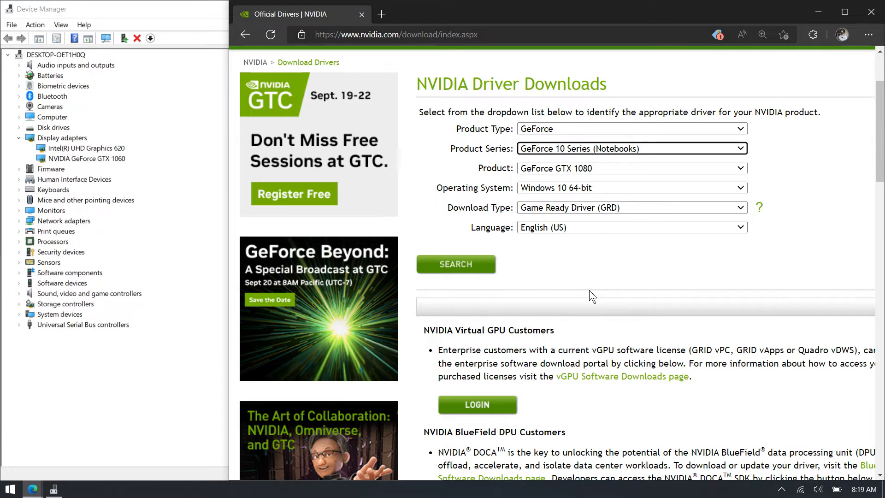
{"action": "left_click", "coordinate": [575, 171]}
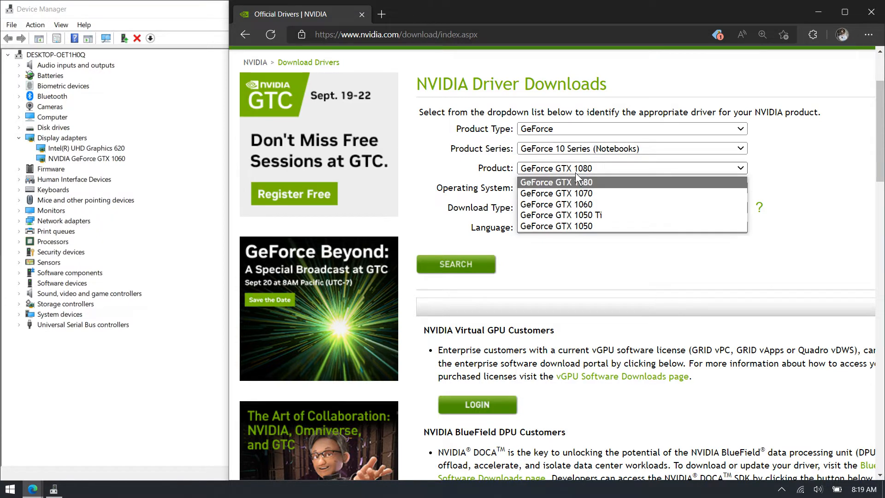
{"action": "left_click", "coordinate": [581, 204]}
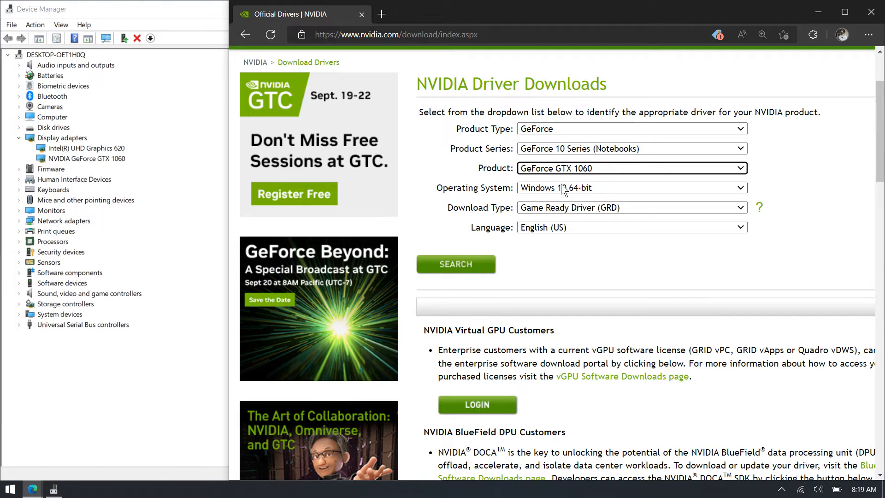
- Choose Studio Driver (SD) as the download type and run the driver search
{"action": "left_click", "coordinate": [549, 210]}
{"action": "left_click", "coordinate": [554, 233]}
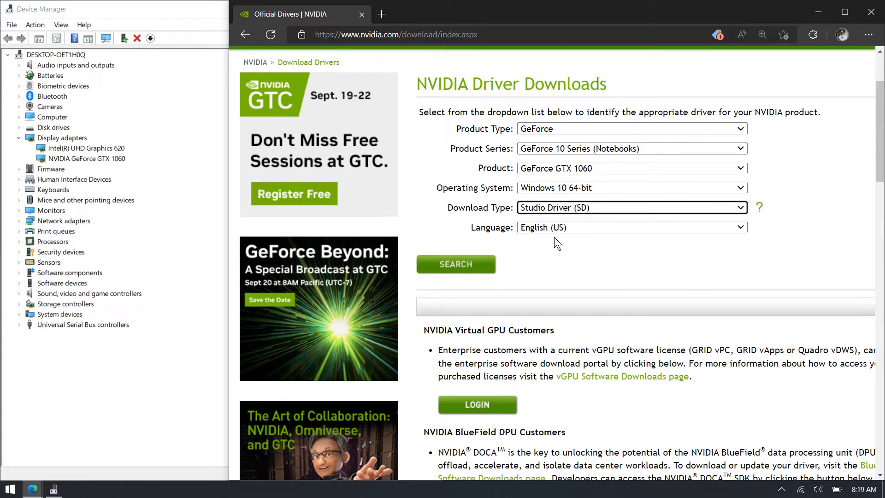
{"action": "left_click", "coordinate": [470, 264]}
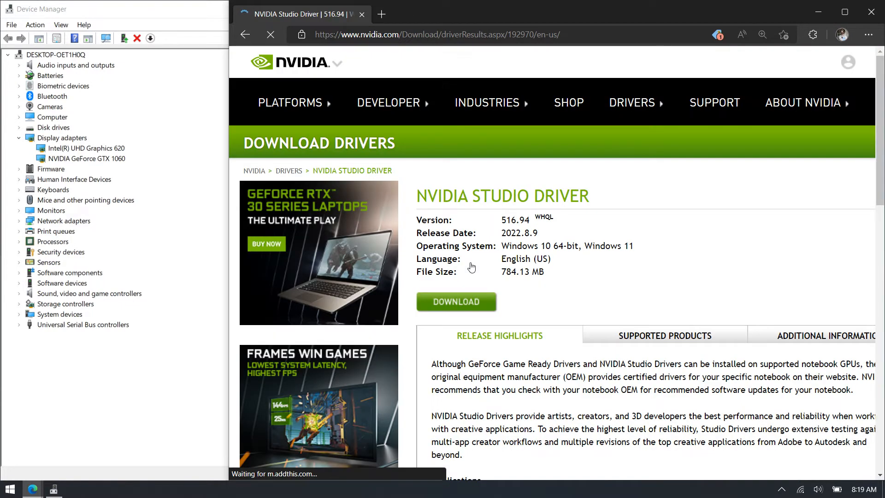
- Download the 516.94 Studio Driver from the results page and the download confirmation page
{"action": "left_click", "coordinate": [480, 300]}
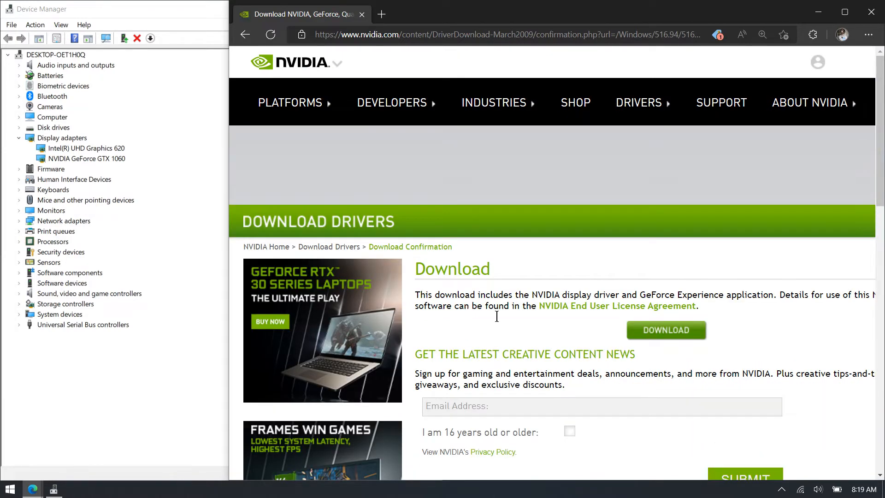
{"action": "scroll", "coordinate": [768, 275], "scroll_direction": "down", "scroll_amount": 3}
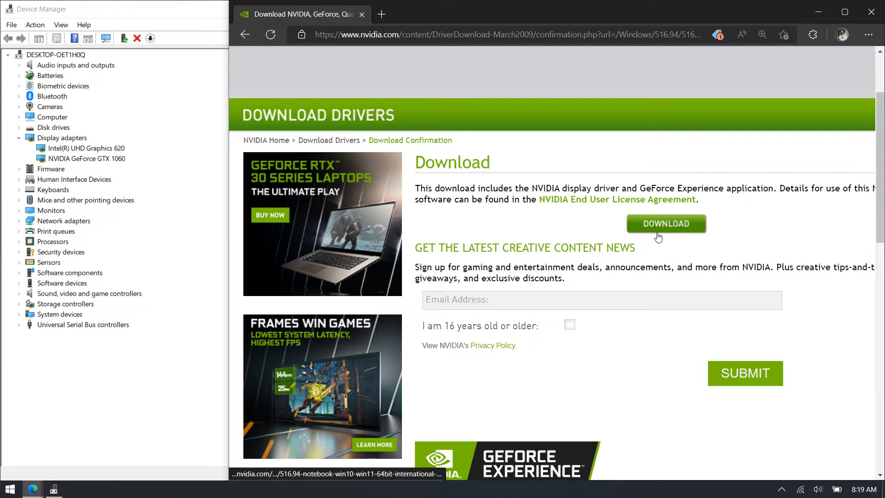
{"action": "left_click", "coordinate": [656, 233]}
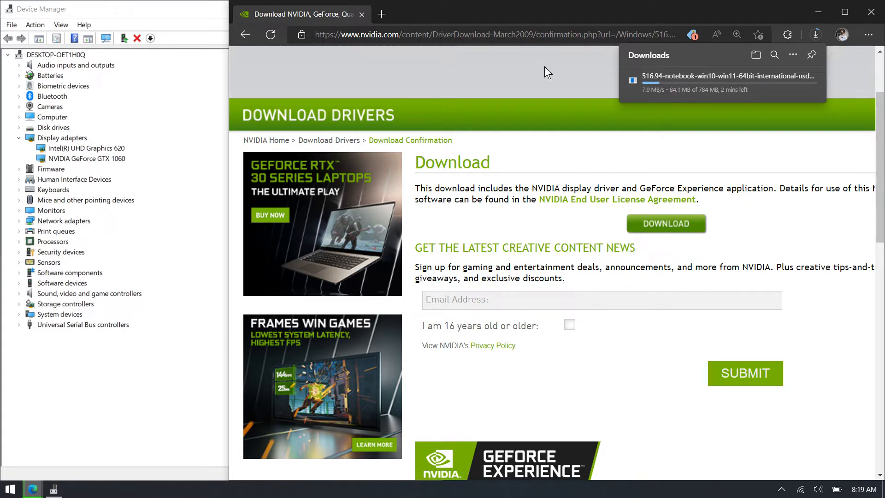
- Scrub through the YouTube tutorial video to review the driver installation, then minimize that browser window
{"action": "mouse_move", "coordinate": [32, 492]}
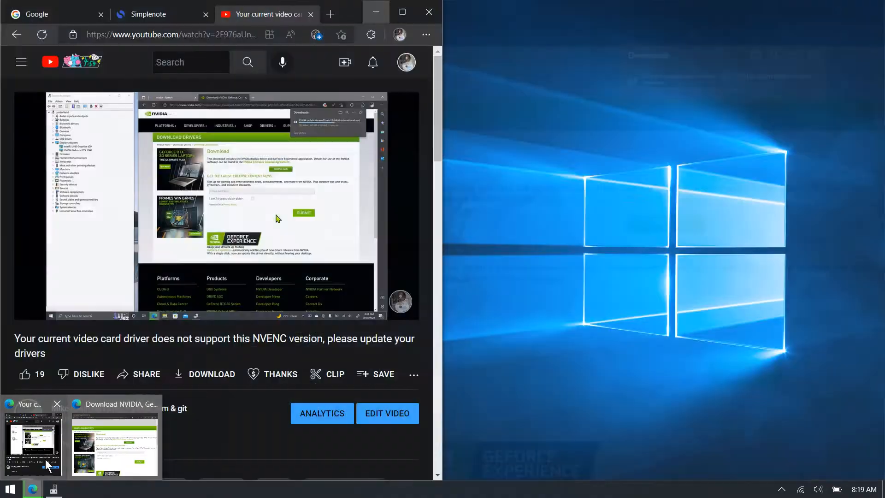
{"action": "left_click", "coordinate": [45, 461]}
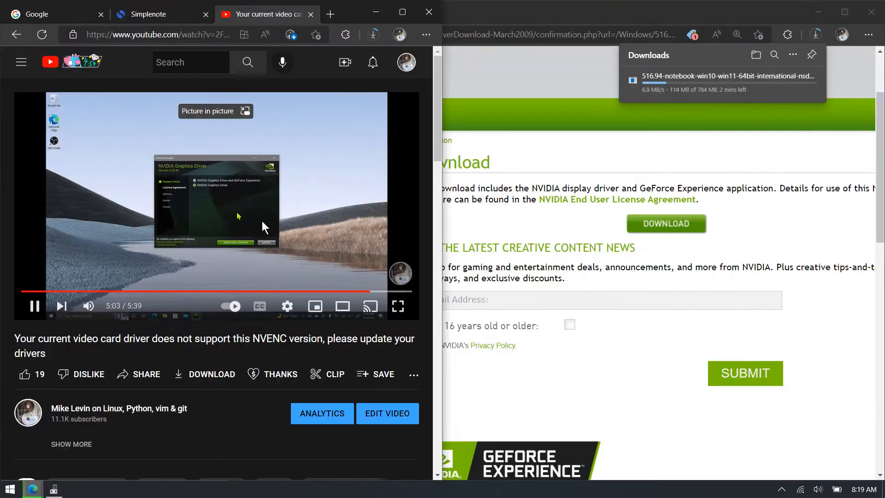
{"action": "left_click_drag", "start_coordinate": [374, 295], "coordinate": [289, 299]}
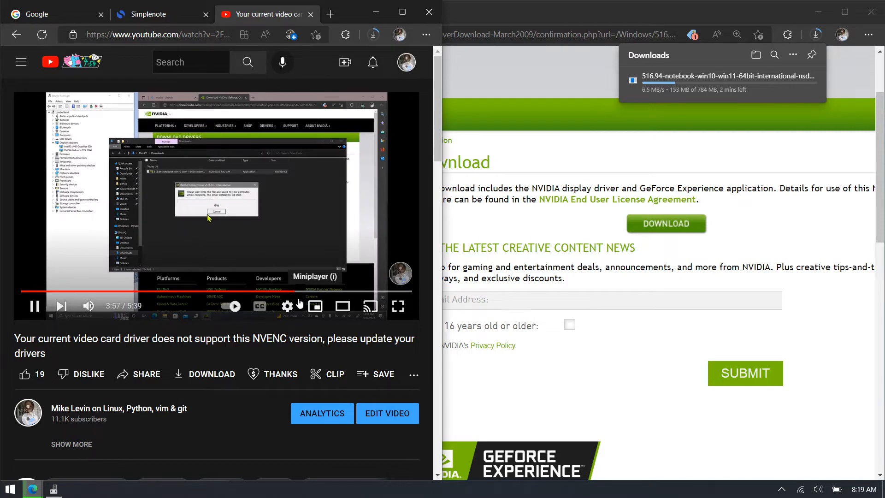
{"action": "left_click", "coordinate": [179, 296]}
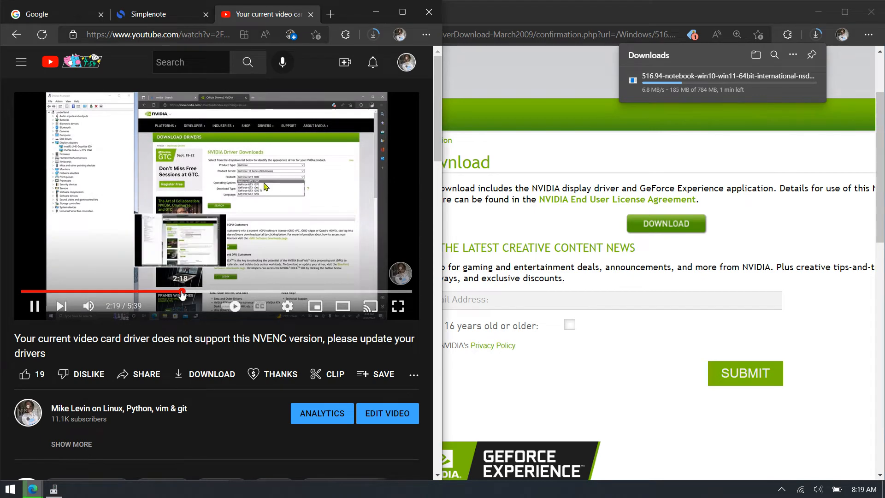
{"action": "left_click_drag", "start_coordinate": [138, 295], "coordinate": [118, 272]}
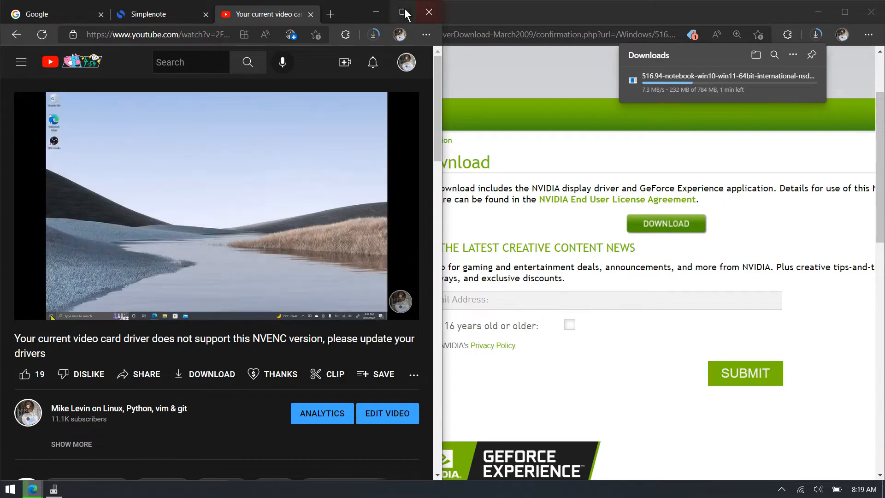
{"action": "left_click", "coordinate": [378, 10]}
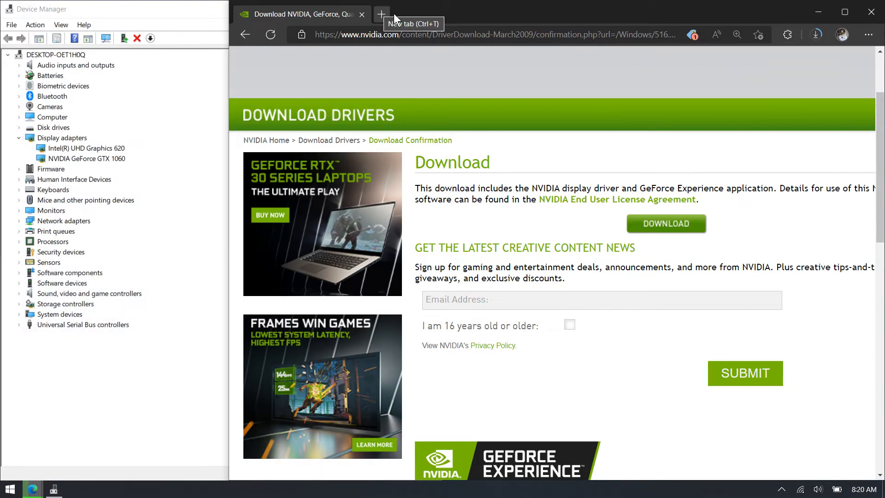
- Check the driver download's progress and close Device Manager
{"action": "left_click", "coordinate": [817, 37]}
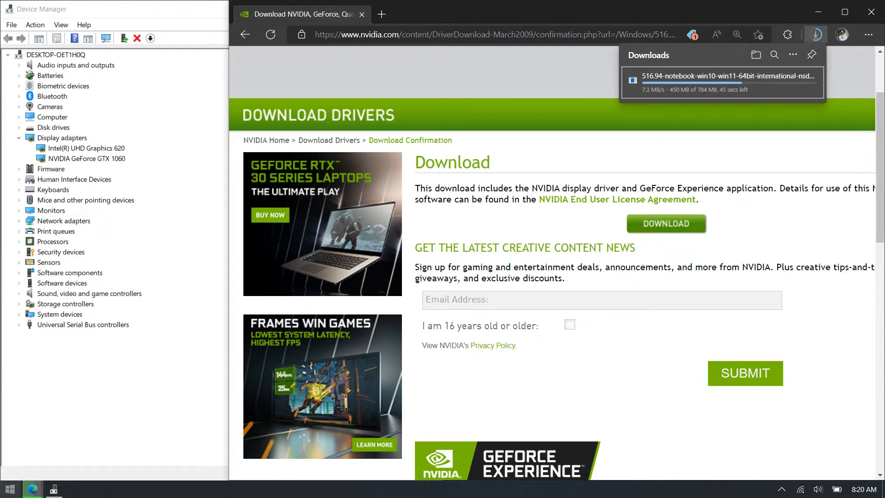
{"action": "mouse_move", "coordinate": [58, 492]}
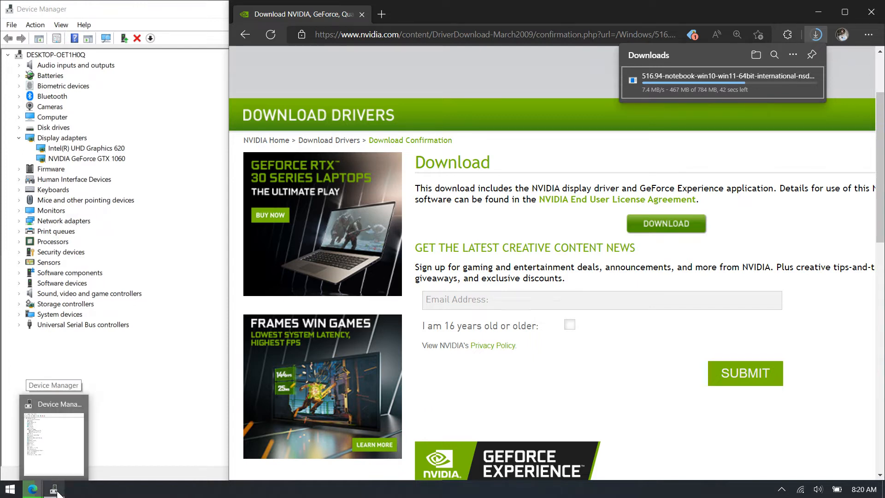
{"action": "left_click", "coordinate": [218, 7]}
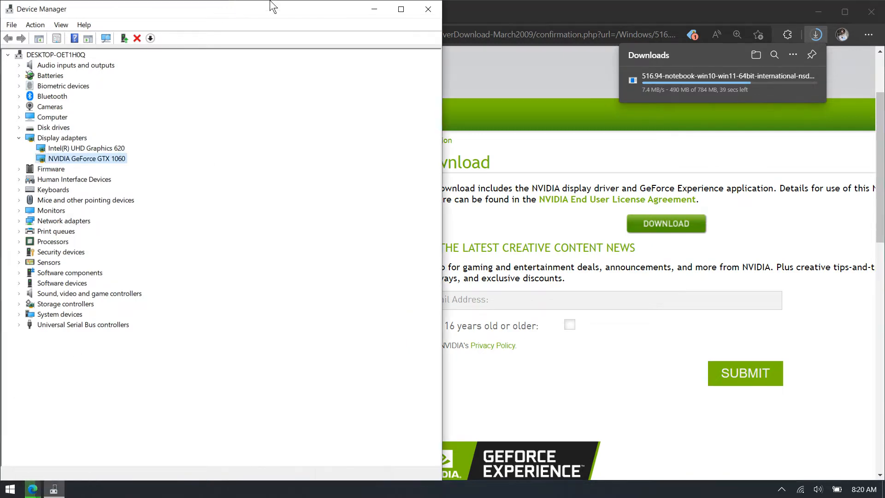
{"action": "left_click", "coordinate": [427, 7]}
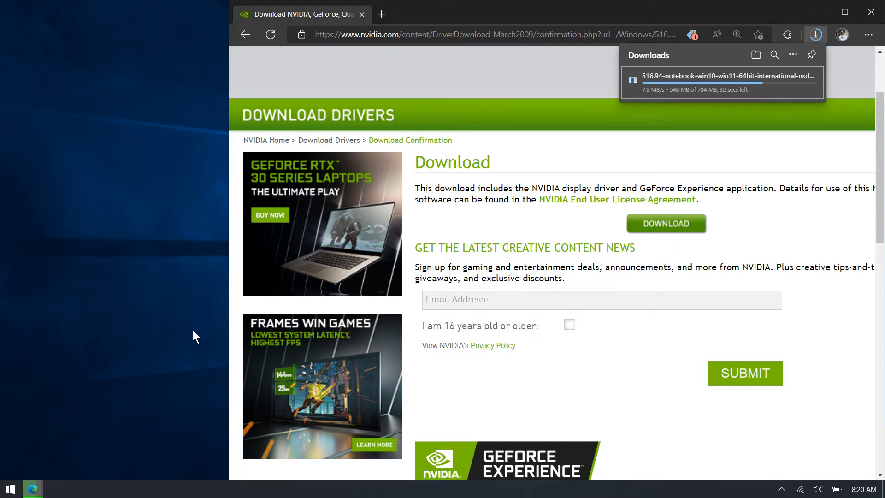
- Open File Explorer and go to the Downloads folder
{"action": "key", "text": "super+e"}
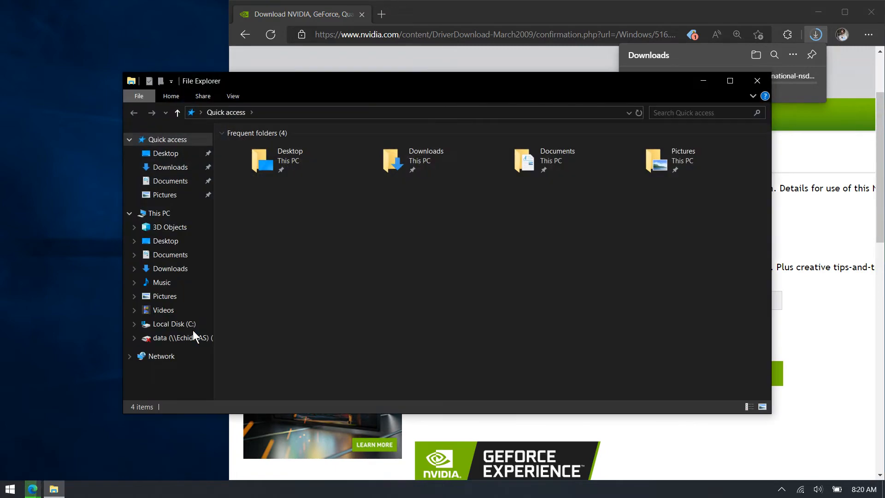
{"action": "key", "text": "Right"}
{"action": "key", "text": "Return"}
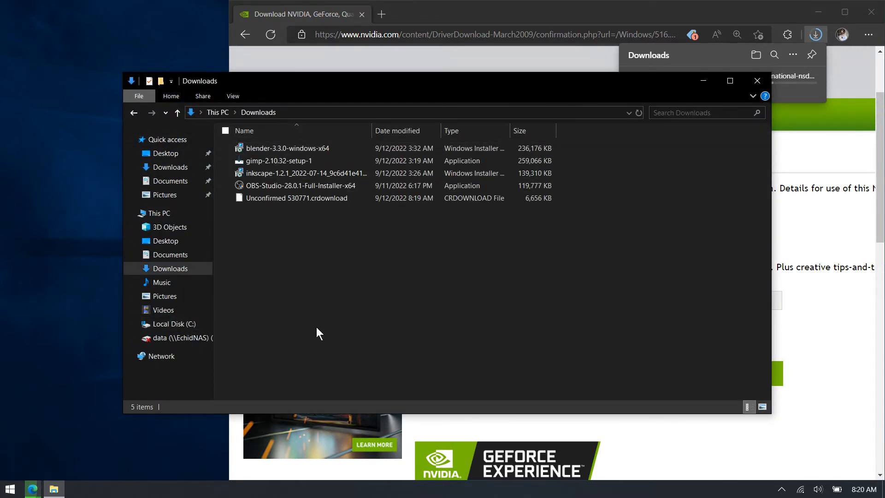
{"action": "left_click", "coordinate": [10, 489]}
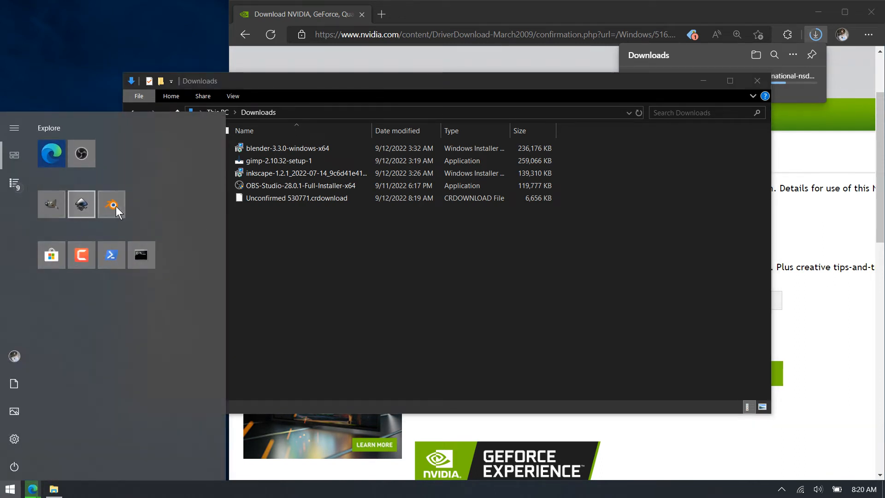
{"action": "left_click", "coordinate": [369, 281]}
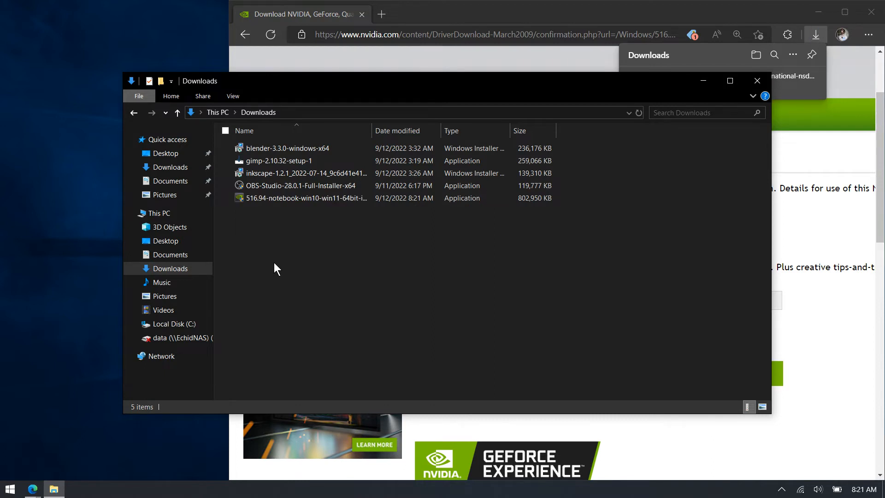
- Run the downloaded 516.94 driver installer and accept the default extraction path
{"action": "double_click", "coordinate": [304, 198]}
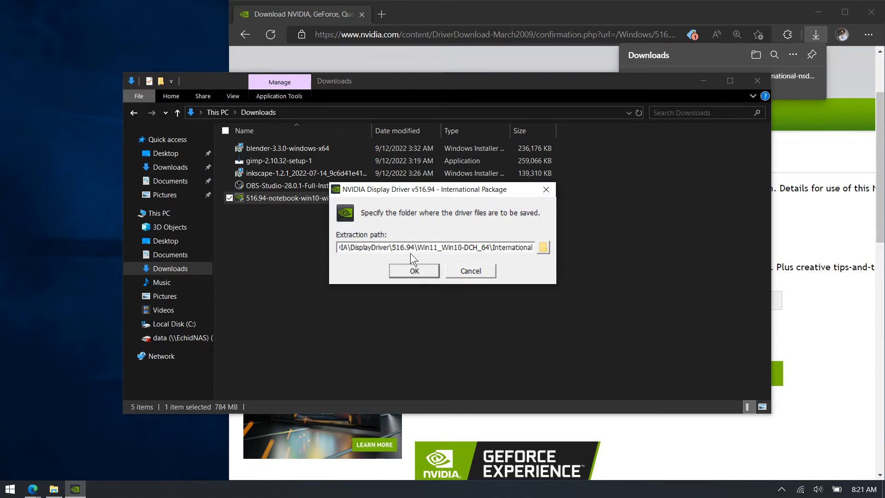
{"action": "left_click", "coordinate": [422, 268]}
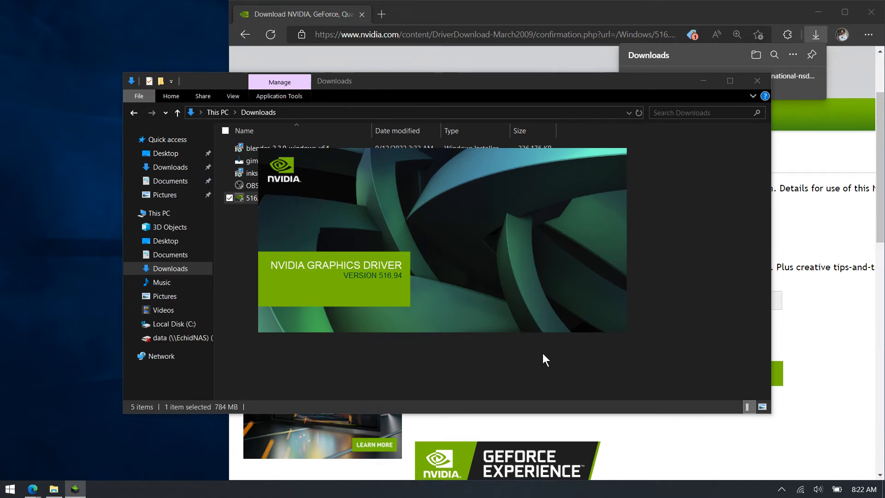
- Close File Explorer and the browser window
{"action": "left_click", "coordinate": [757, 80]}
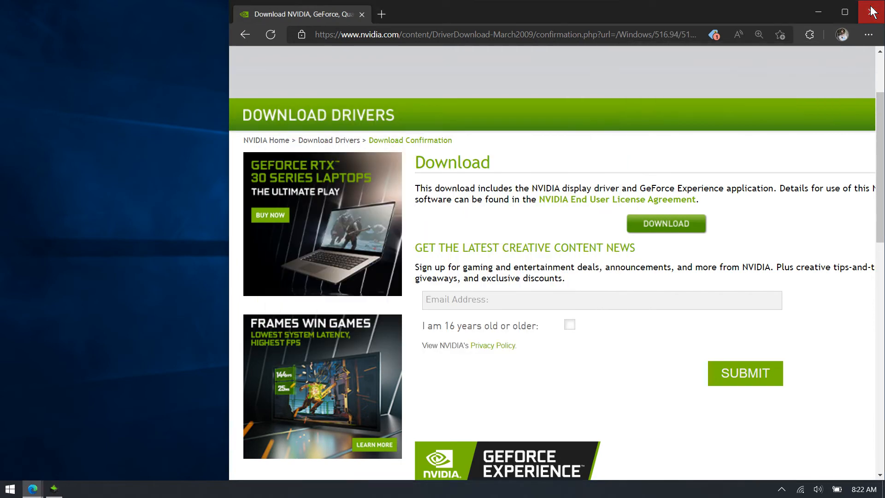
{"action": "left_click", "coordinate": [872, 9]}
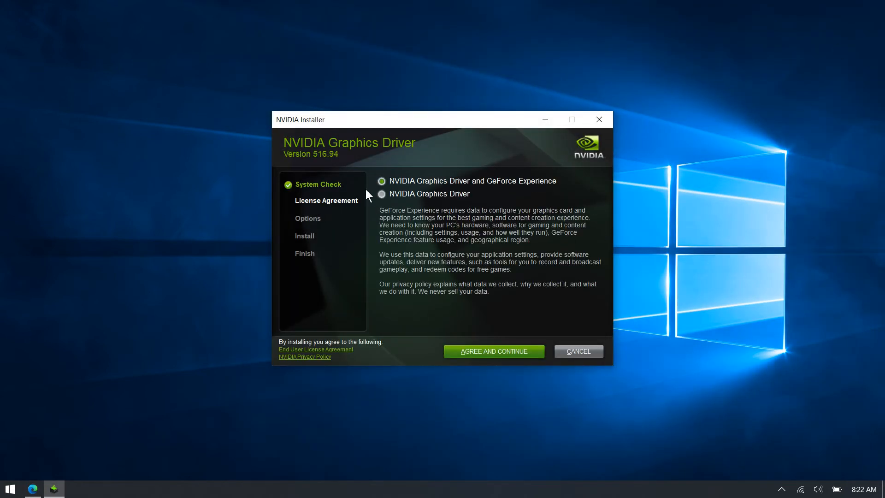
- Install only the NVIDIA Graphics Driver, agreeing to the licence and choosing the Express installation option
{"action": "left_click", "coordinate": [382, 194]}
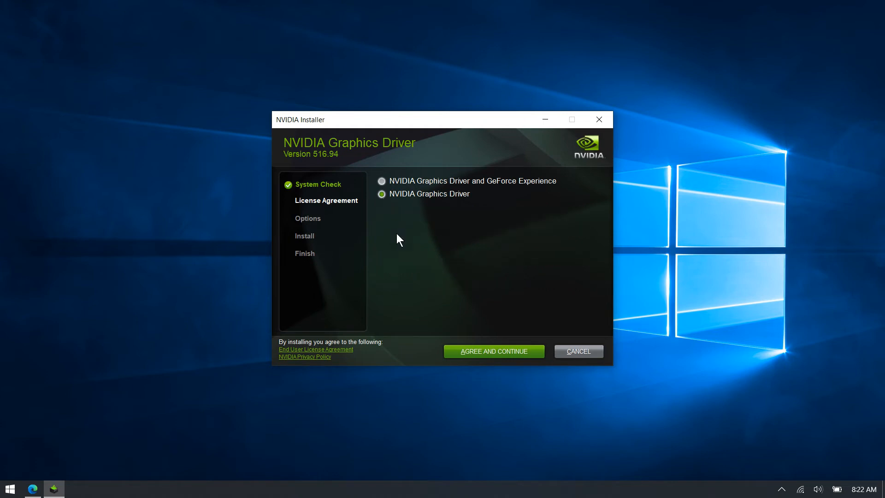
{"action": "left_click", "coordinate": [486, 351]}
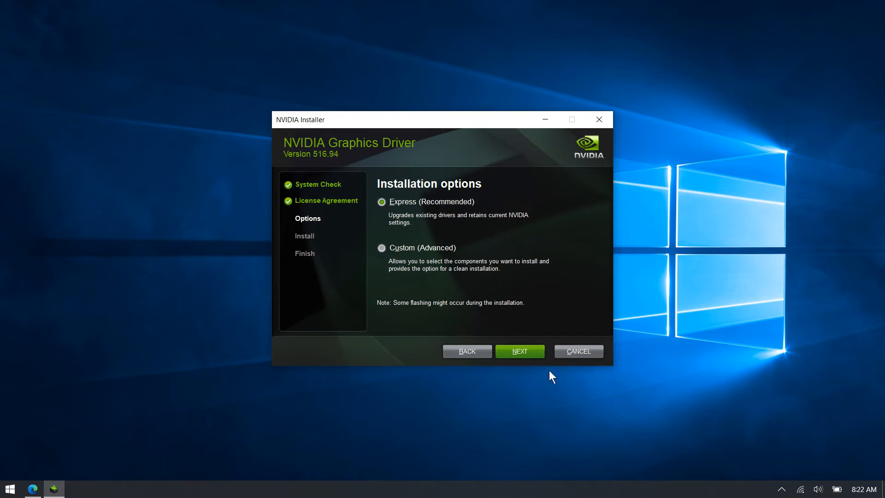
{"action": "left_click", "coordinate": [533, 356]}
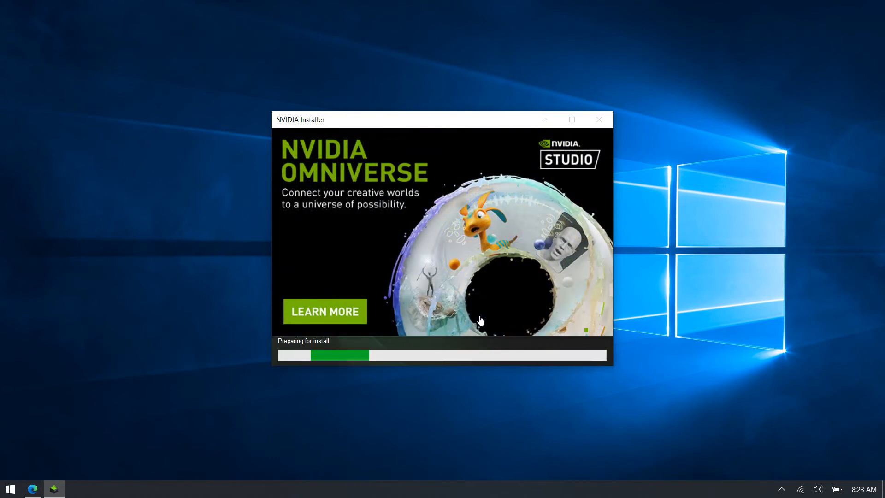
{"action": "left_click_drag", "start_coordinate": [375, 123], "coordinate": [370, 80]}
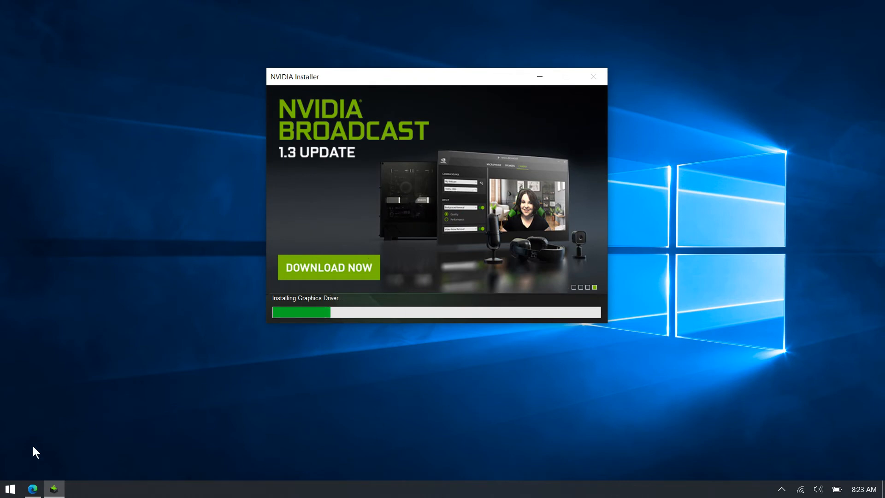
{"action": "left_click", "coordinate": [11, 488]}
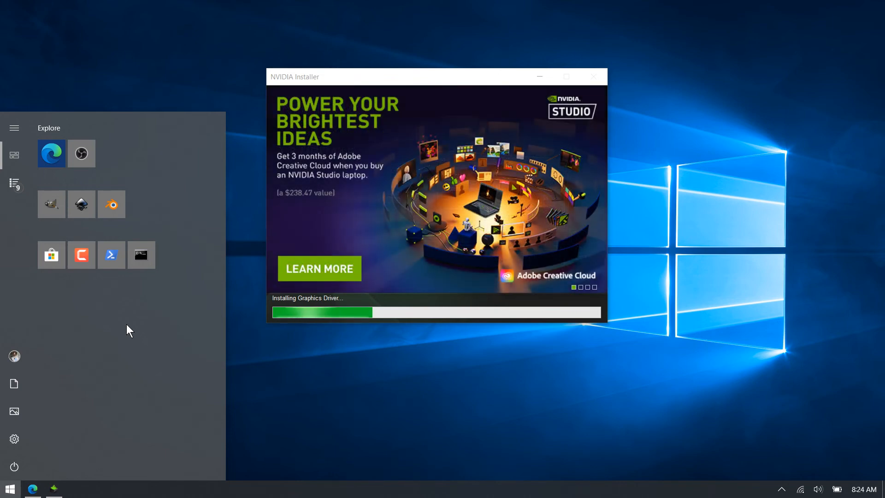
{"action": "right_click", "coordinate": [430, 392]}
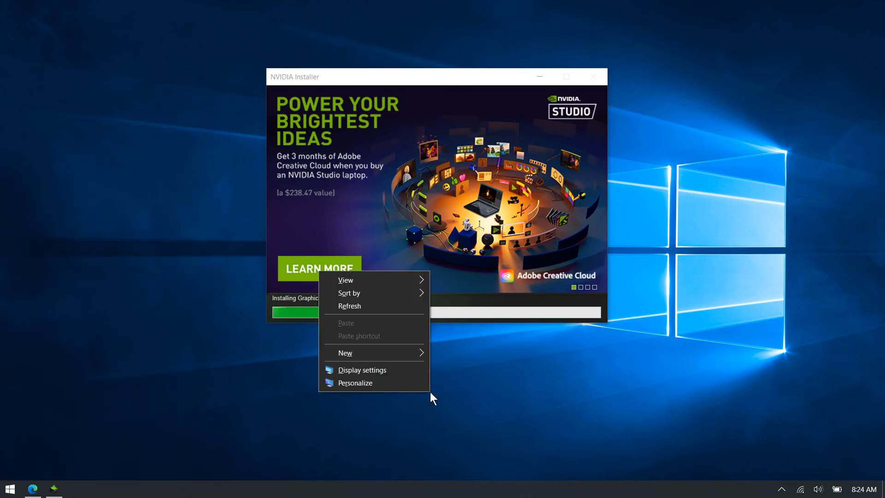
{"action": "left_click", "coordinate": [495, 416]}
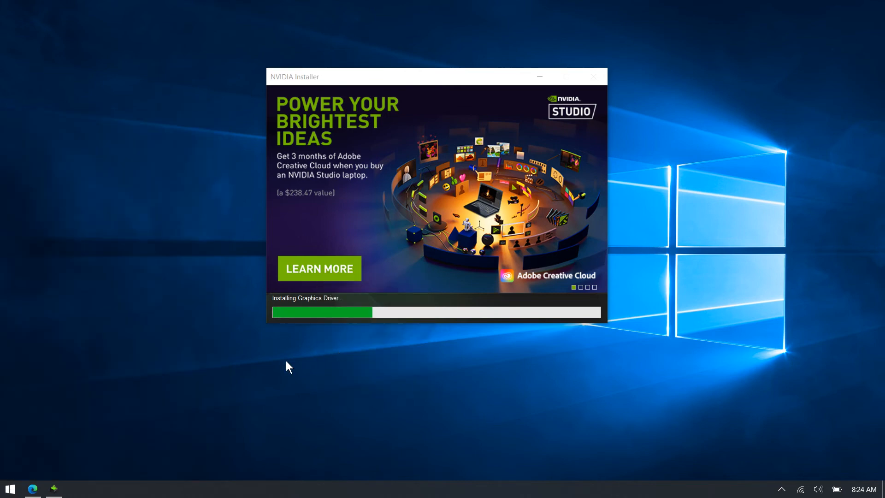
{"action": "right_click", "coordinate": [103, 257]}
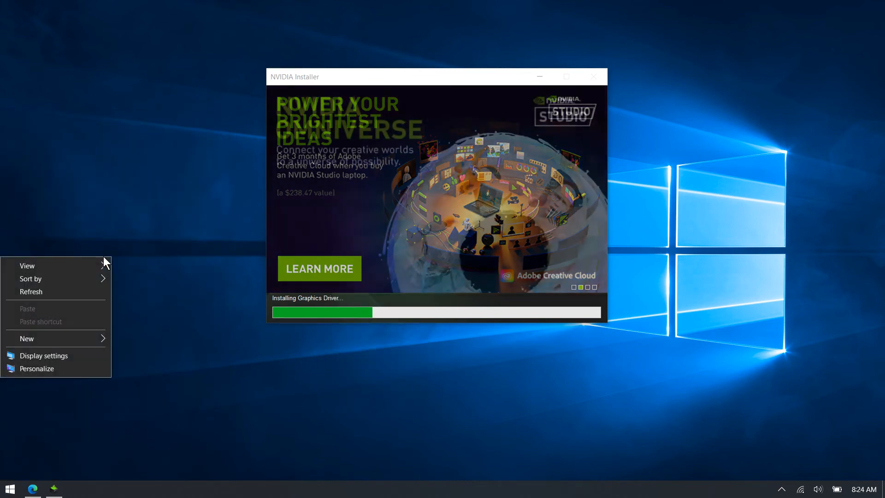
- Finish the NVIDIA driver installation, choosing to restart later
{"action": "left_click", "coordinate": [44, 355]}
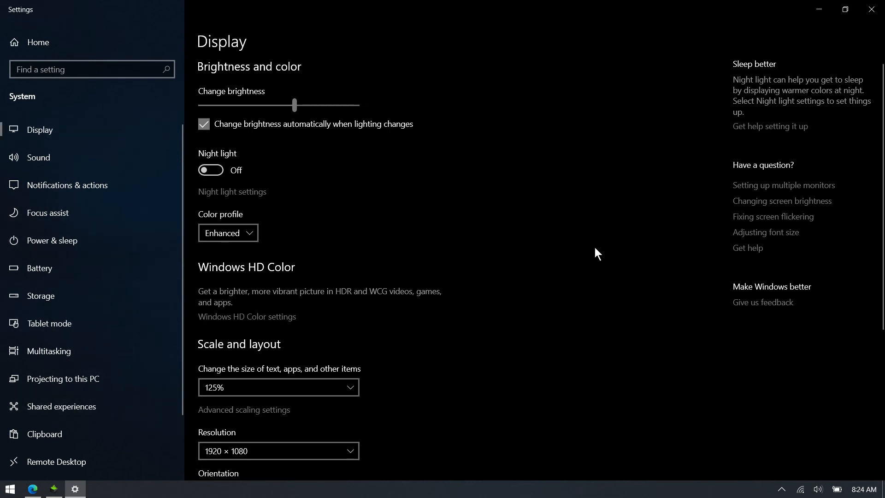
{"action": "left_click", "coordinate": [872, 9]}
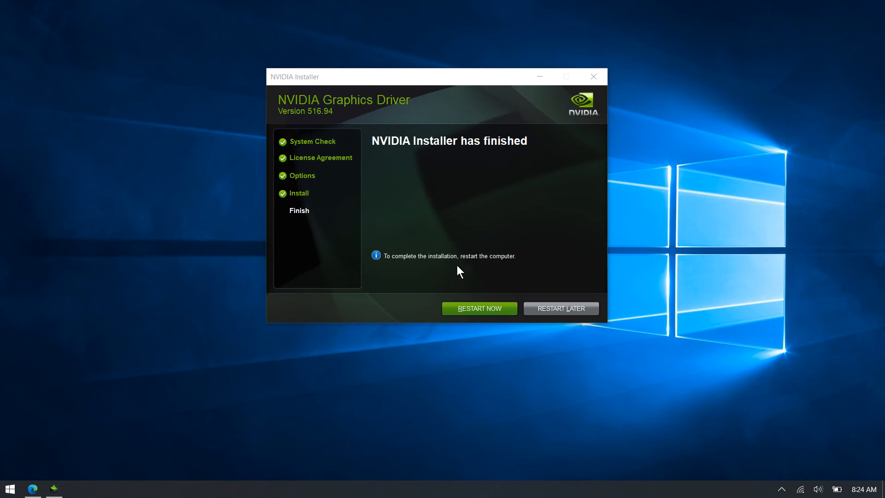
{"action": "left_click", "coordinate": [551, 306]}
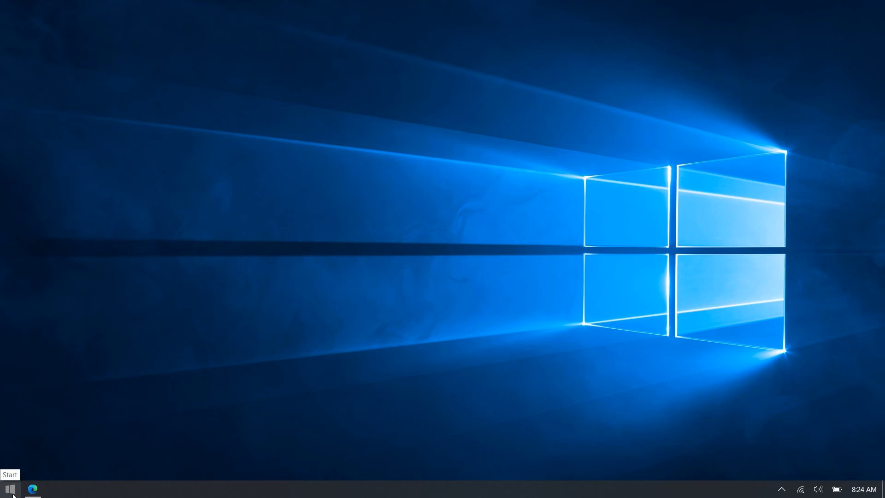
- Close the YouTube tab and then the whole browser window
{"action": "left_click", "coordinate": [33, 489]}
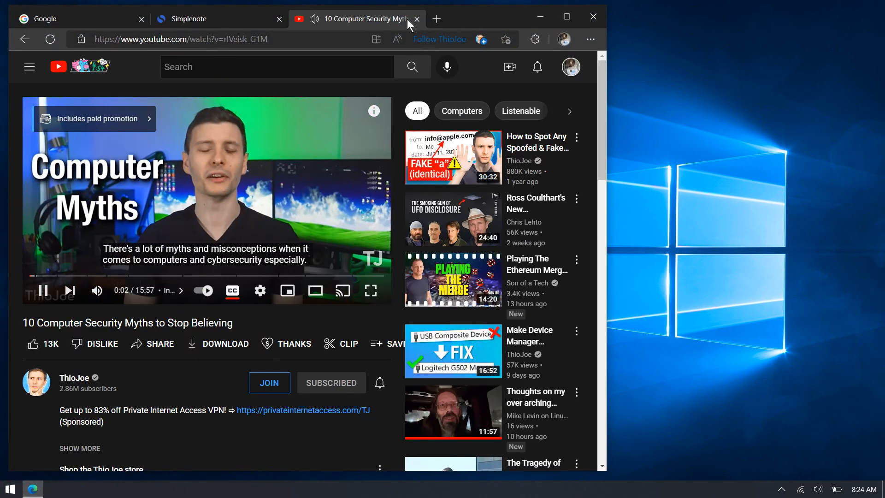
{"action": "left_click", "coordinate": [417, 19]}
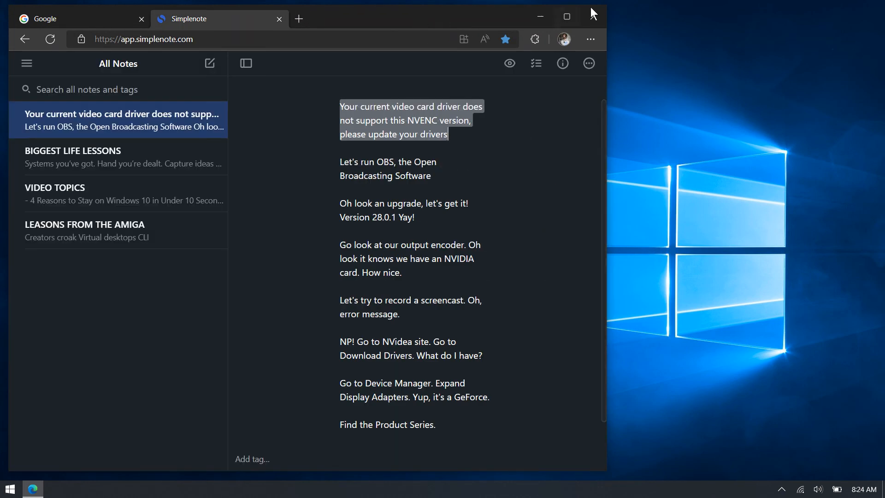
{"action": "left_click", "coordinate": [601, 13]}
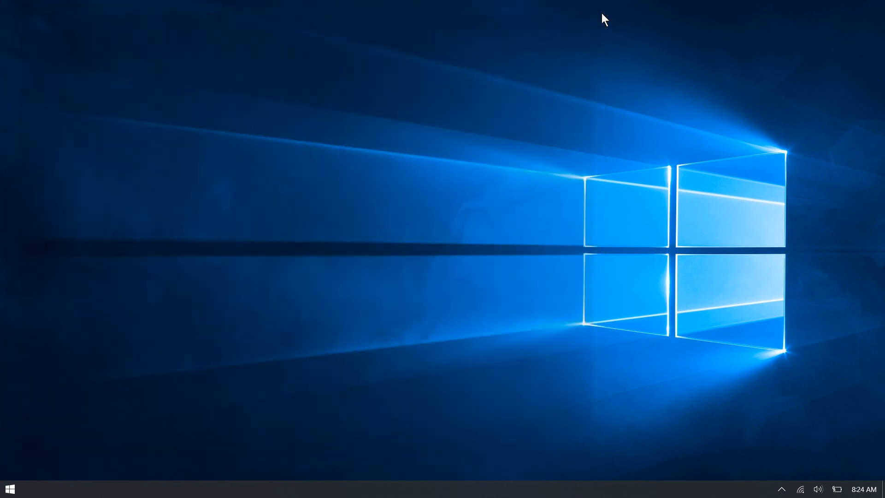
- Launch OBS and make a short test recording by starting and stopping a recording
{"action": "left_click", "coordinate": [5, 492]}
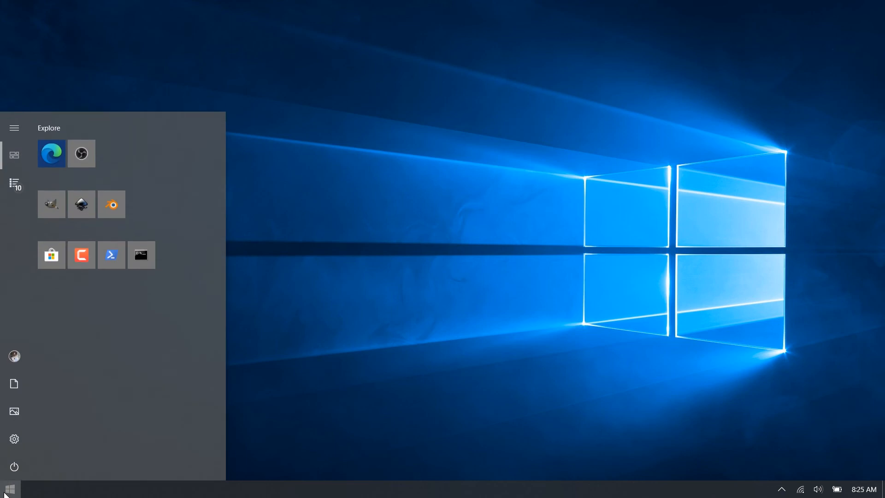
{"action": "left_click", "coordinate": [85, 158]}
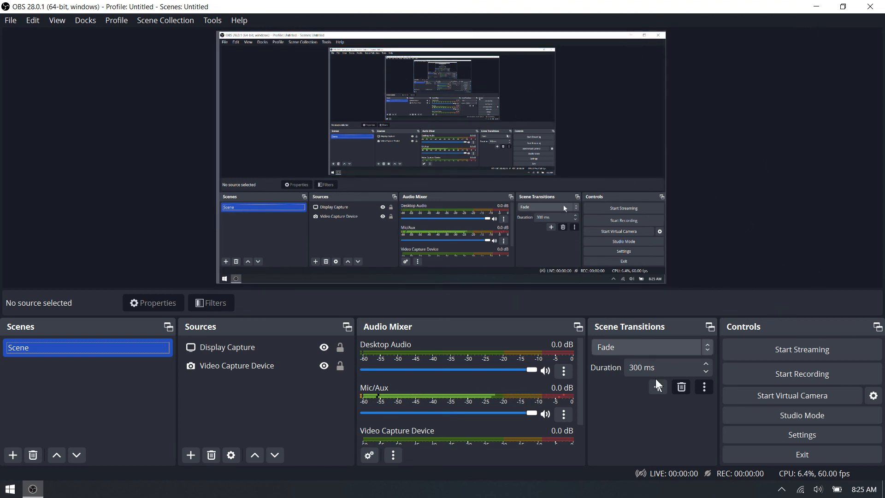
{"action": "left_click", "coordinate": [782, 369]}
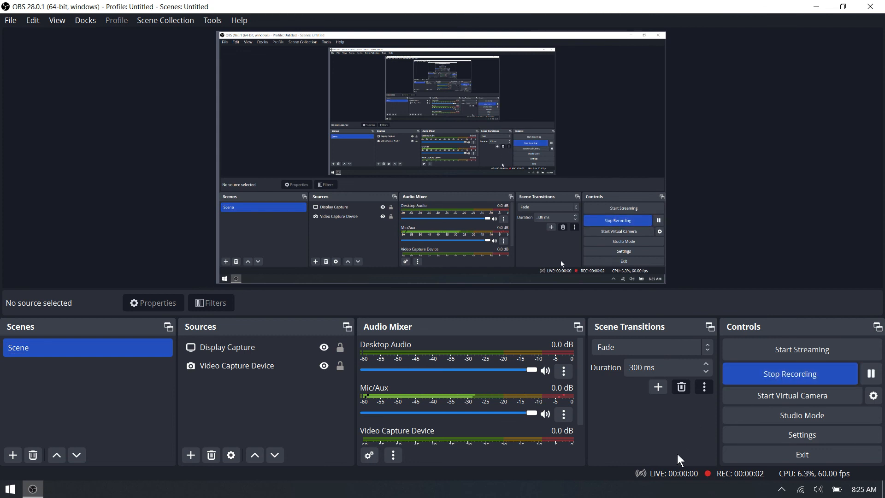
{"action": "left_click", "coordinate": [767, 381]}
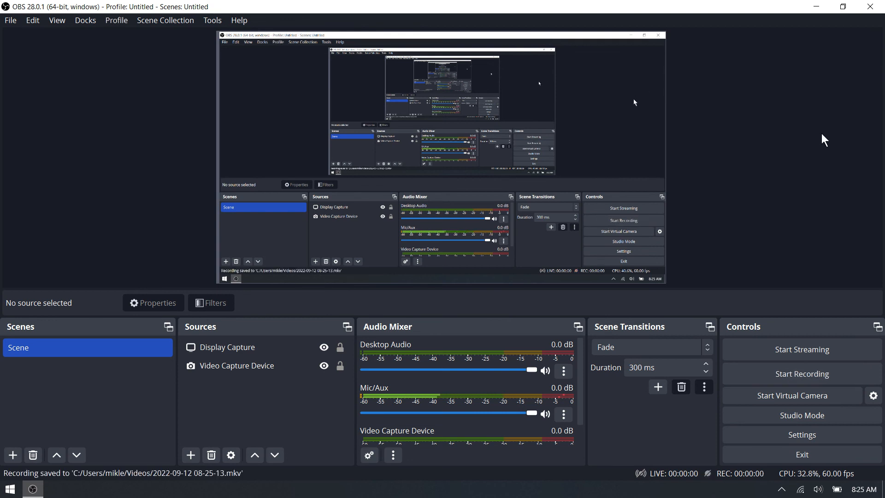
- Play back the new test recording from the OBS recordings folder, then close the player and folder
{"action": "left_click", "coordinate": [13, 21]}
{"action": "left_click", "coordinate": [21, 38]}
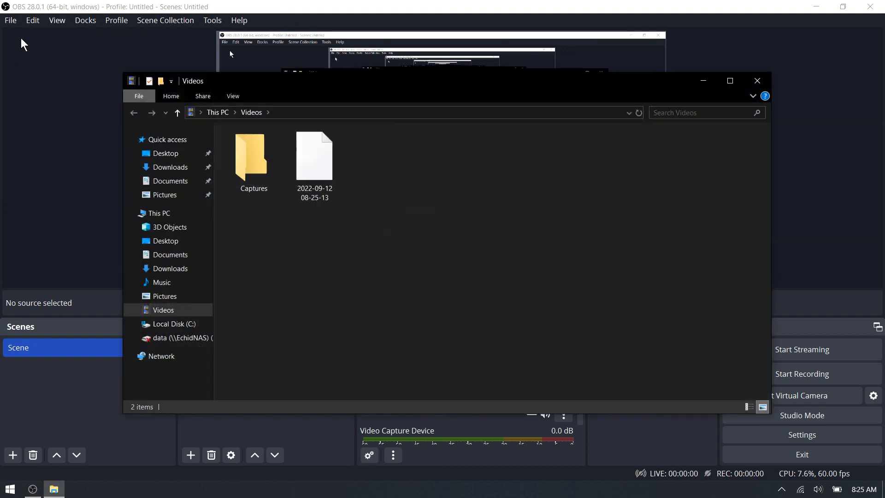
{"action": "left_click", "coordinate": [312, 175]}
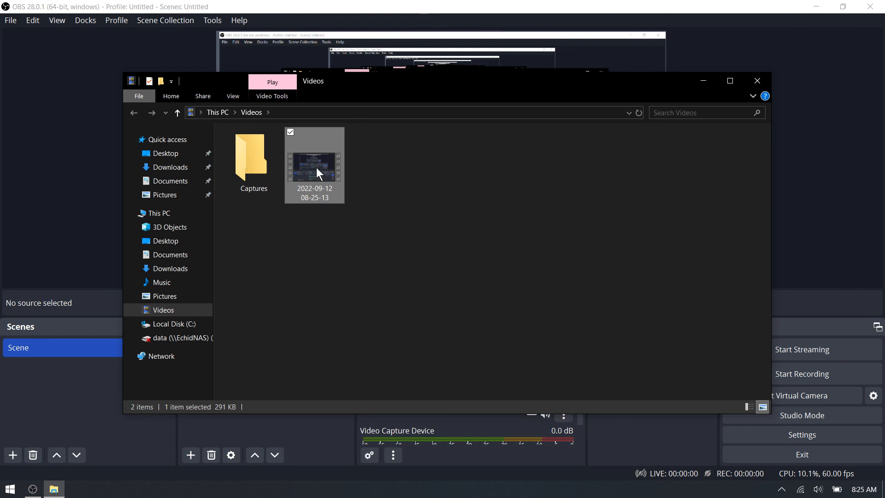
{"action": "double_click", "coordinate": [316, 167]}
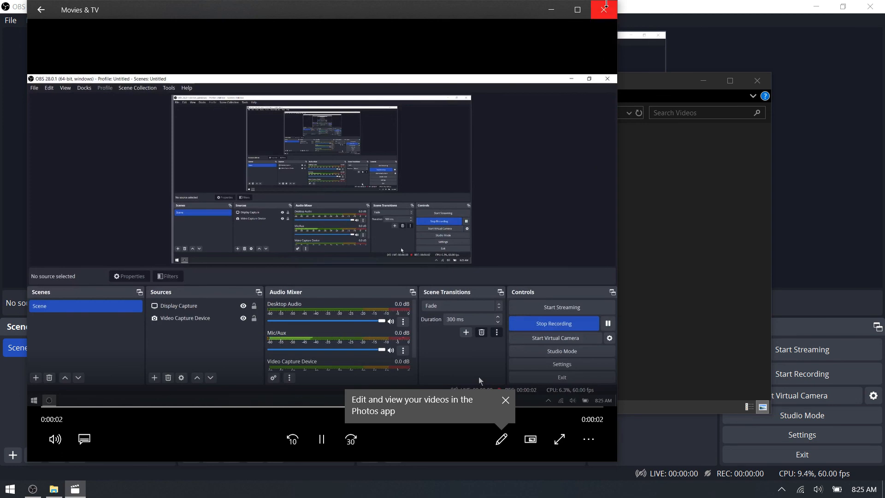
{"action": "left_click", "coordinate": [604, 8]}
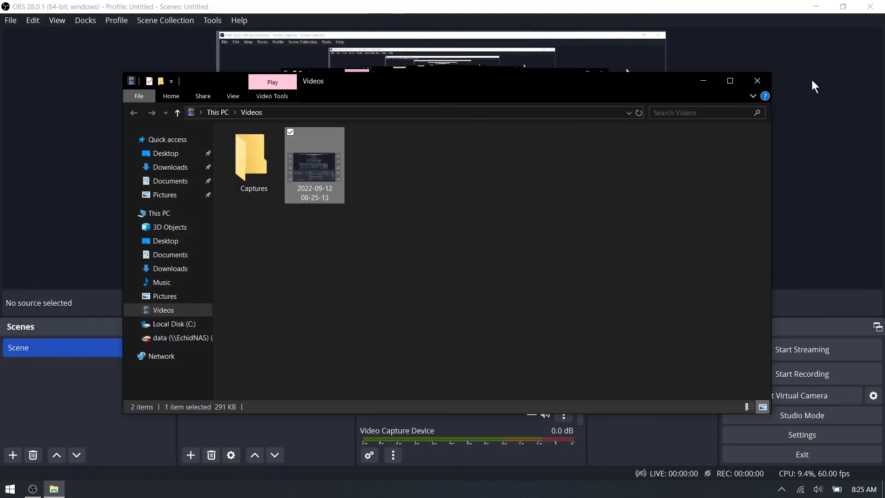
{"action": "left_click", "coordinate": [759, 83]}
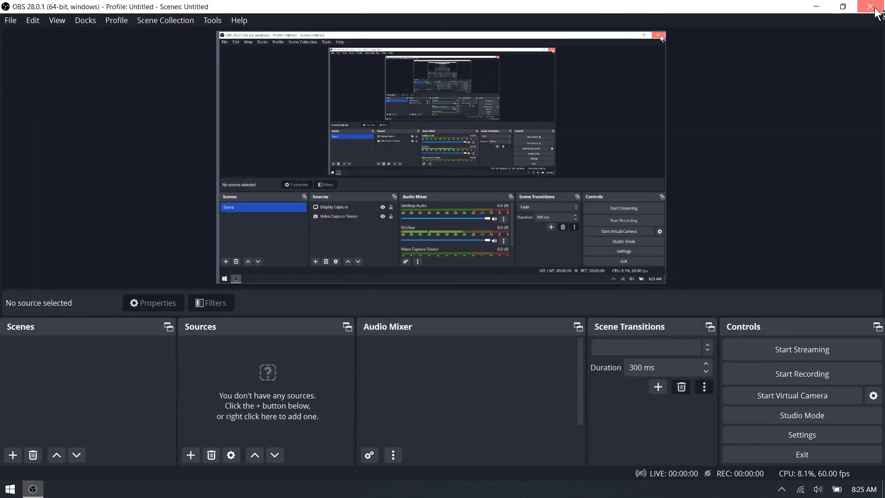
- Close and reopen OBS, selecting the Display Capture and Video Capture Device sources in turn
{"action": "left_click", "coordinate": [875, 8]}
{"action": "left_click", "coordinate": [10, 488]}
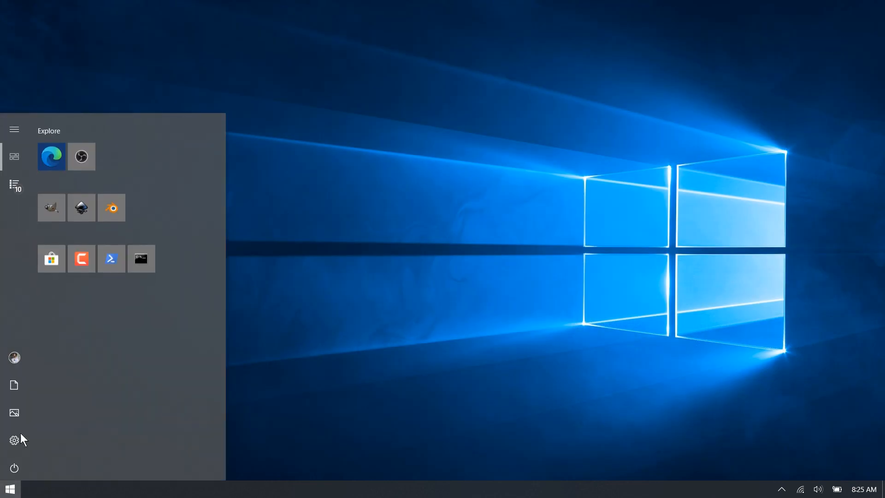
{"action": "left_click", "coordinate": [81, 157]}
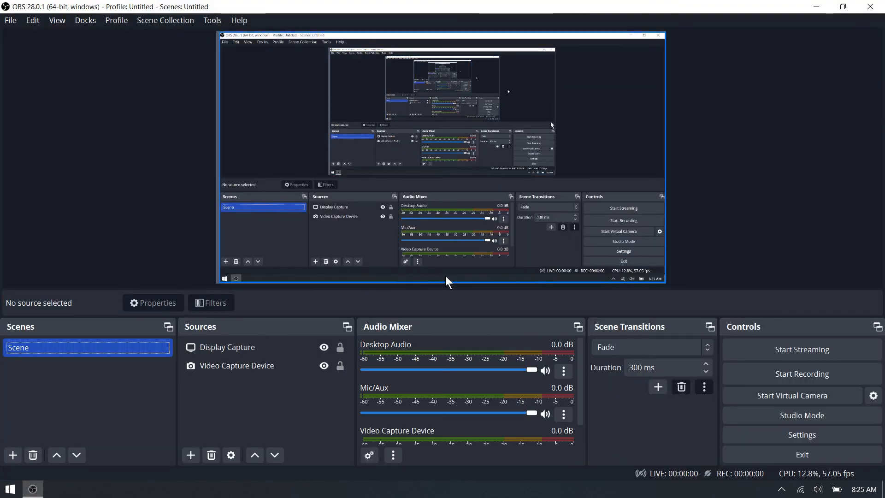
{"action": "left_click", "coordinate": [233, 350]}
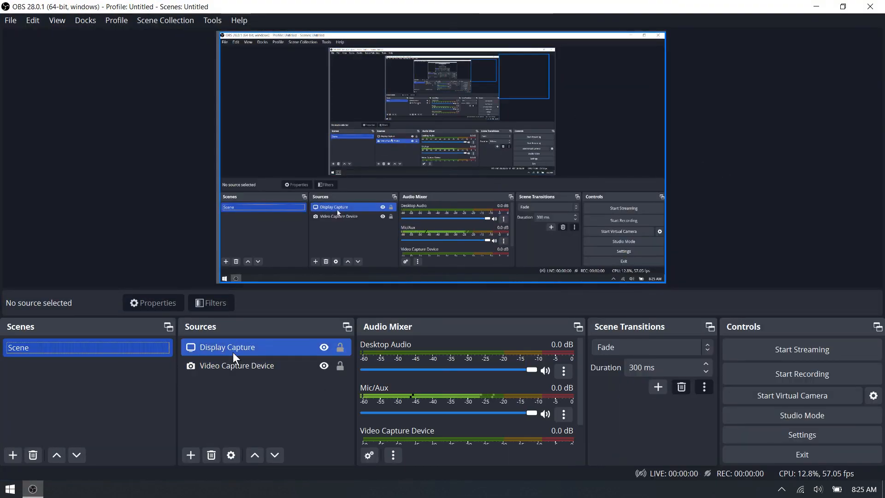
{"action": "left_click", "coordinate": [235, 367]}
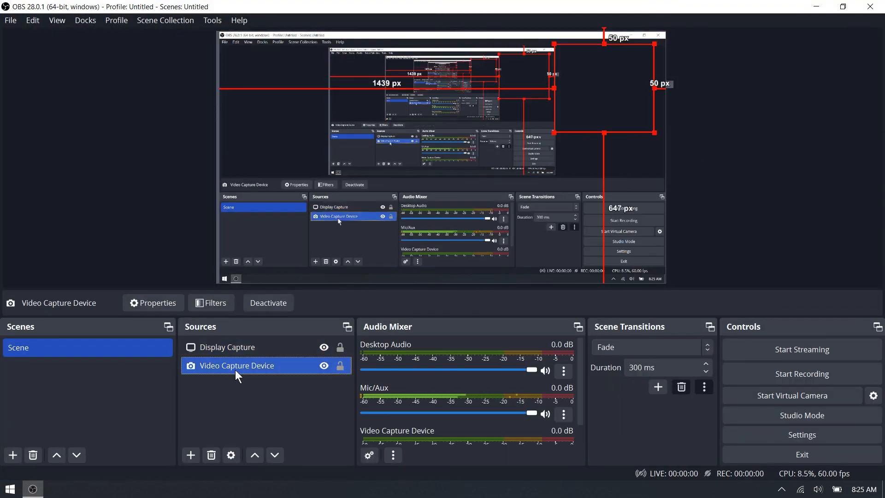
{"action": "left_click", "coordinate": [238, 353]}
{"action": "left_click", "coordinate": [243, 364]}
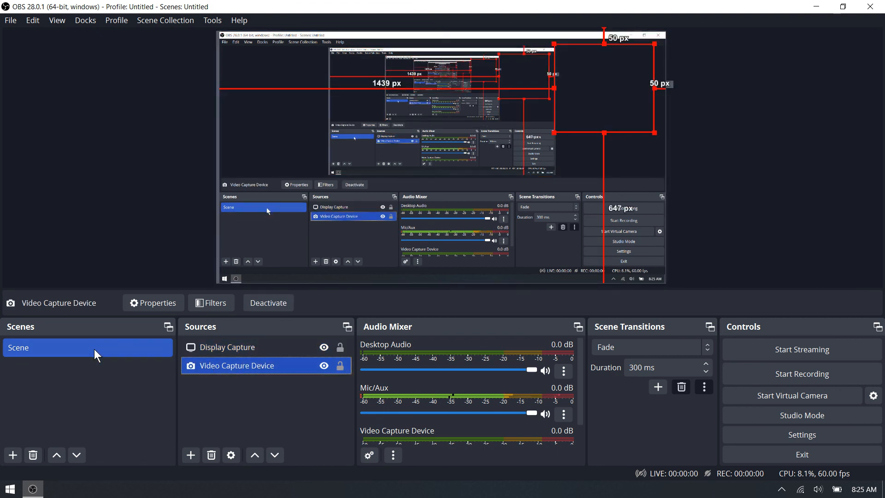
- Open the Start menu power options and close OBS before restarting the computer
{"action": "left_click", "coordinate": [24, 483]}
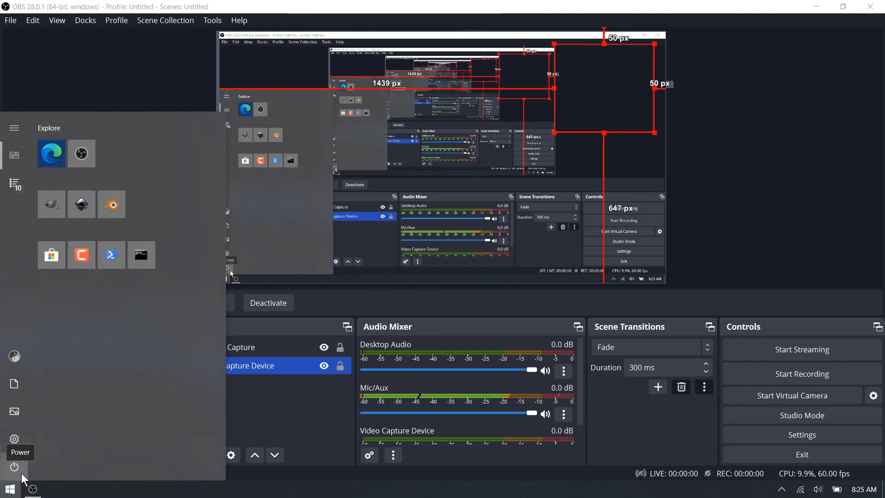
{"action": "left_click", "coordinate": [21, 473]}
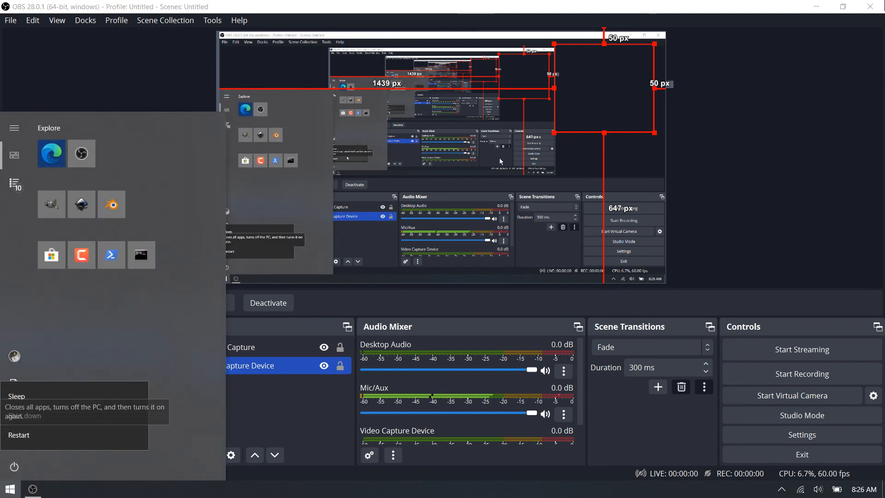
{"action": "left_click", "coordinate": [876, 6]}
{"action": "left_click", "coordinate": [870, 5]}
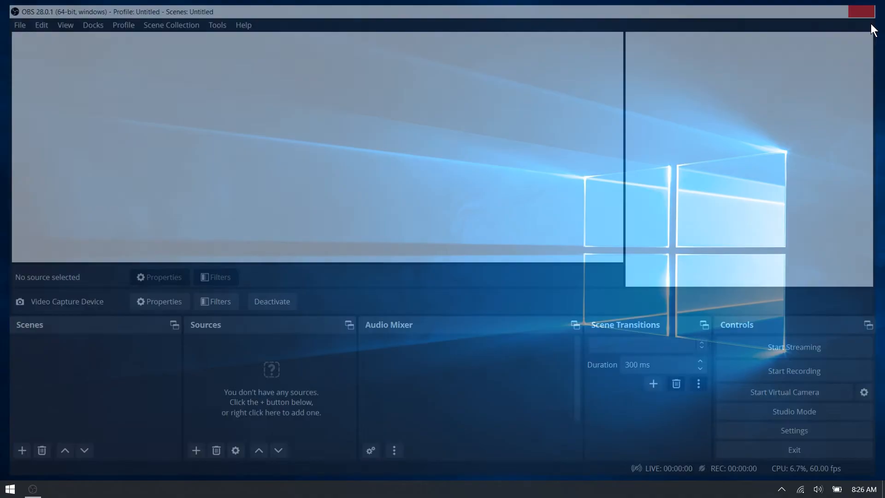